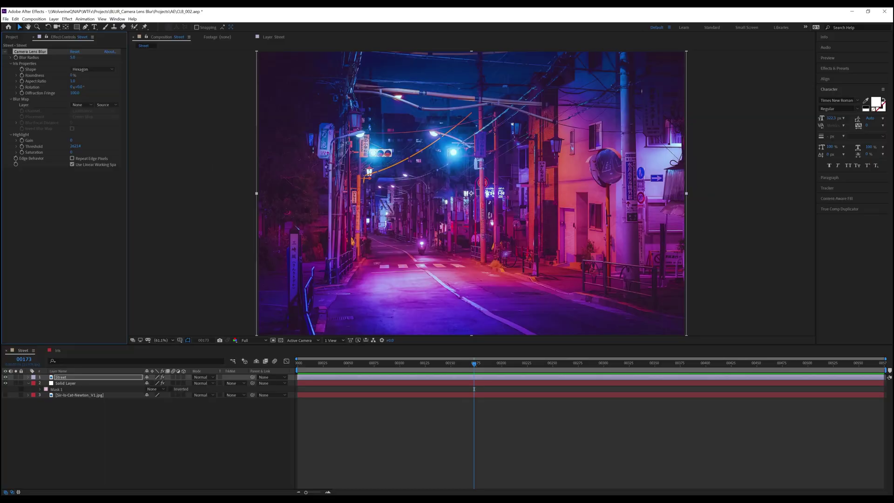
Enable Camera Lens Blur and set its Blur Radius to 20 after briefly trying 340.
left_click(11, 52)
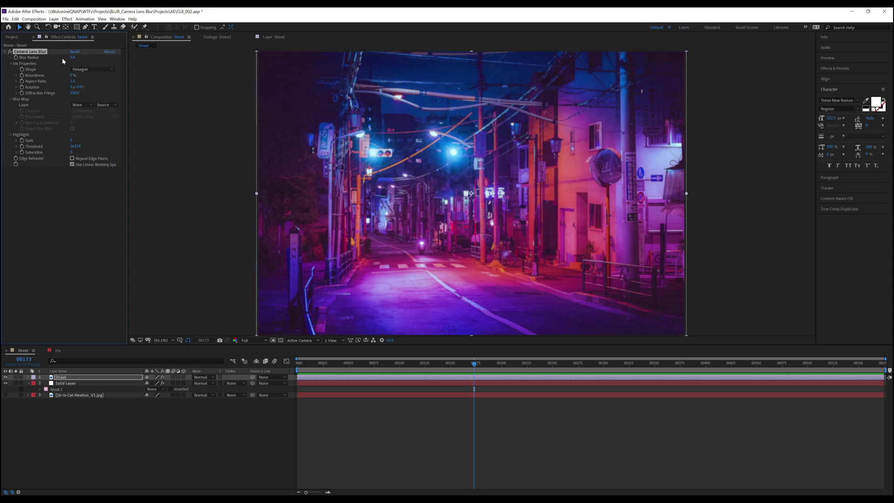
left_click_drag(72, 60, 57, 59)
left_click(73, 57)
type("20")
key("Return")
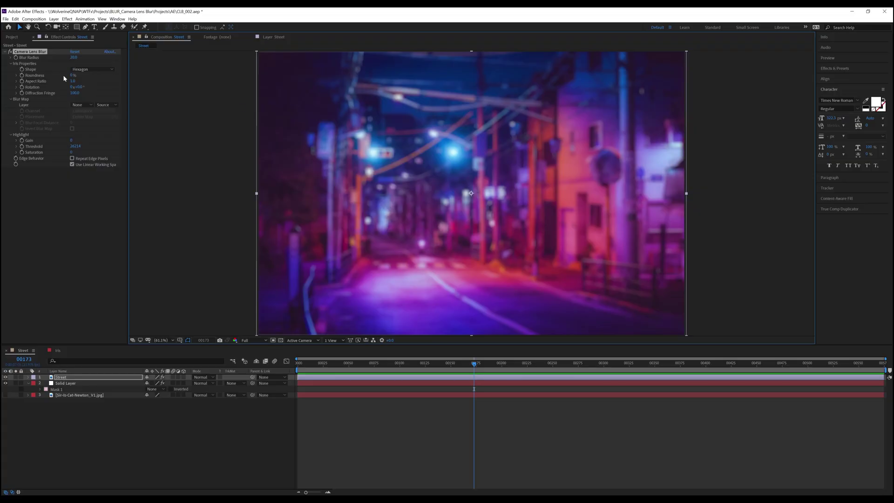
scroll(301, 114, "up", 4)
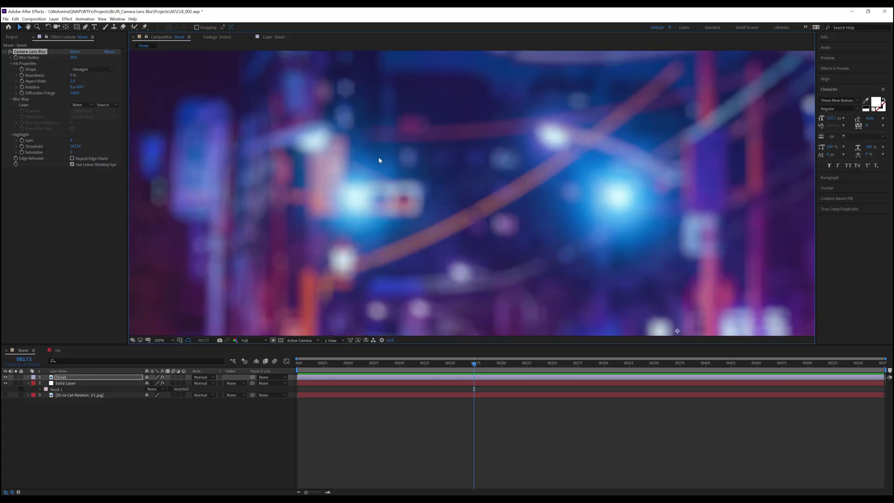
Pan toward the street lights and try Triangle, Square, Pentagon and Hexagon iris shapes.
left_click_drag(379, 160, 416, 183)
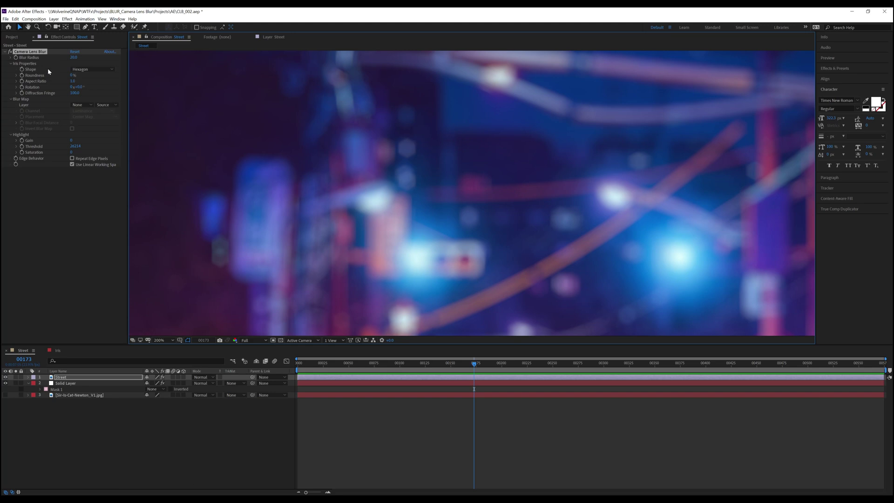
left_click(92, 69)
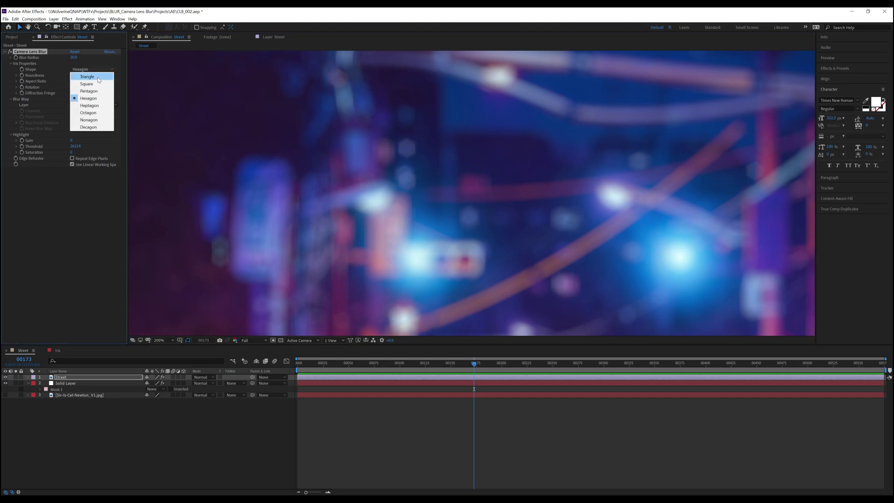
left_click(99, 78)
left_click(98, 71)
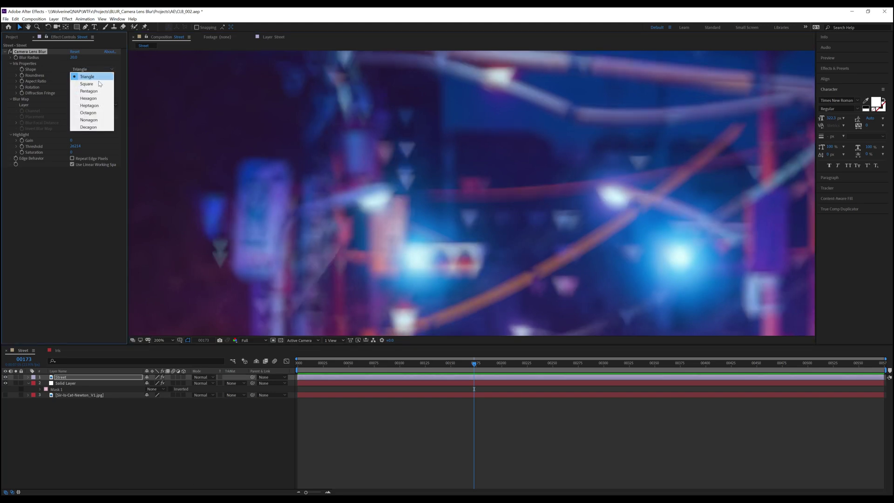
left_click(98, 83)
left_click(98, 70)
left_click(97, 91)
left_click(96, 69)
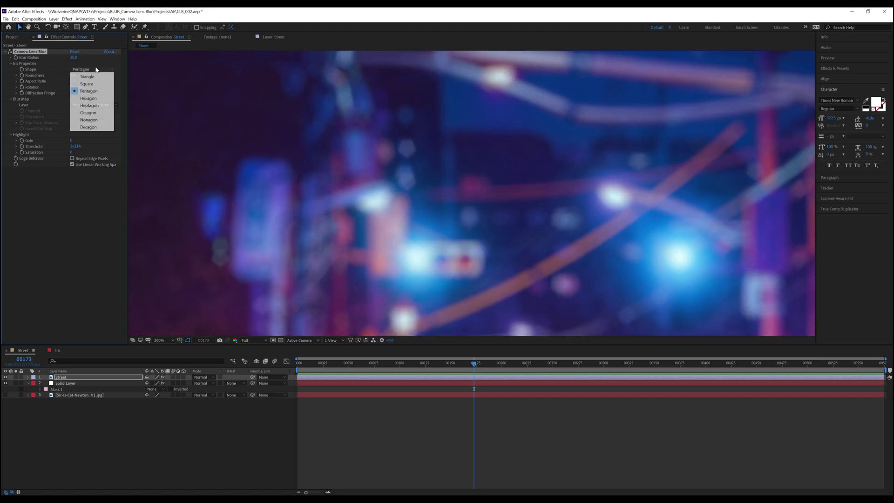
left_click(91, 98)
Try the remaining iris shapes, including Octagon, Nonagon and Decagon, then settle back on Hexagon.
left_click(93, 70)
left_click(90, 105)
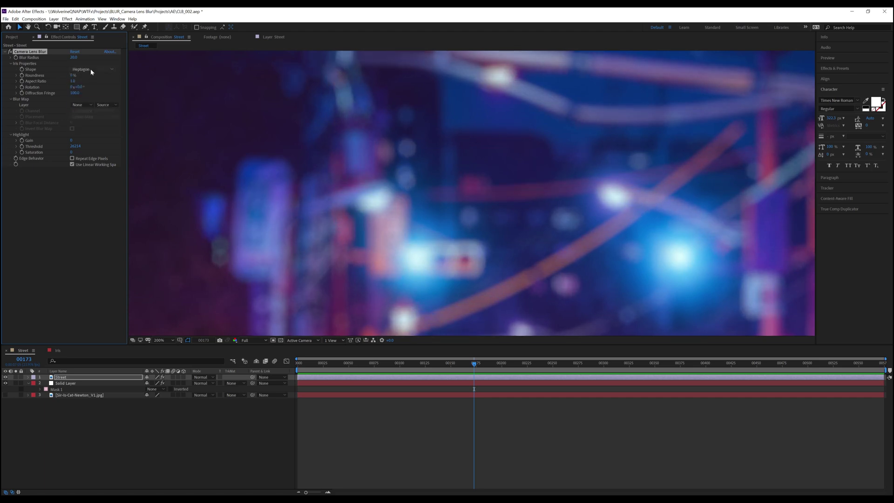
left_click(94, 69)
left_click(89, 112)
left_click(93, 70)
left_click(88, 119)
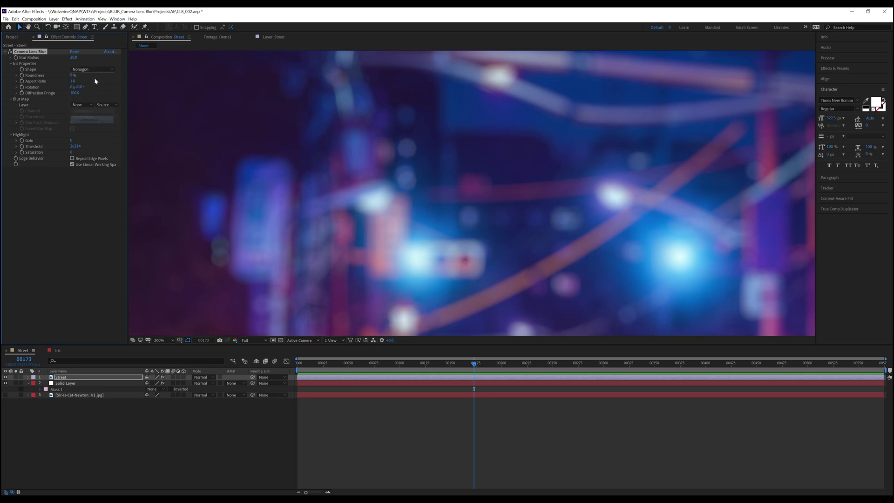
left_click(93, 70)
left_click(89, 127)
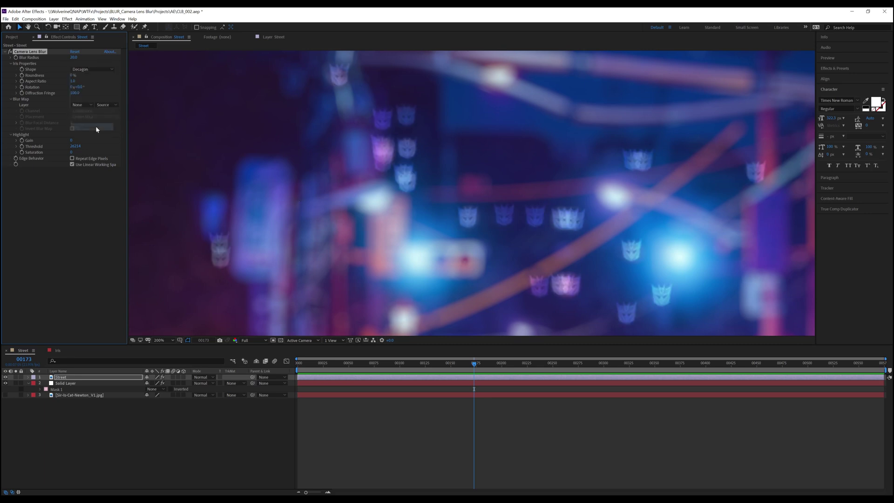
left_click(93, 69)
left_click(91, 98)
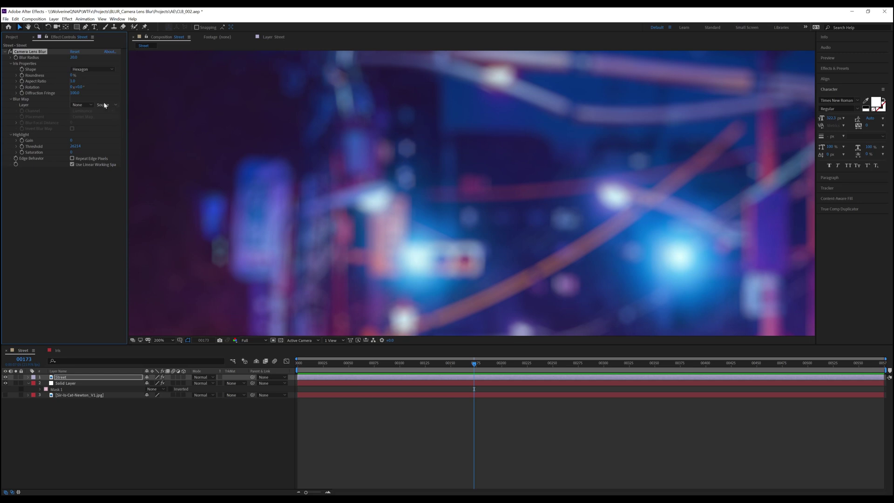
Test iris Roundness 100% and Aspect Ratio 2 and 0, undoing the aspect ratio back to 1.0.
left_click_drag(74, 75, 208, 80)
left_click(72, 81)
type("2")
key("Return")
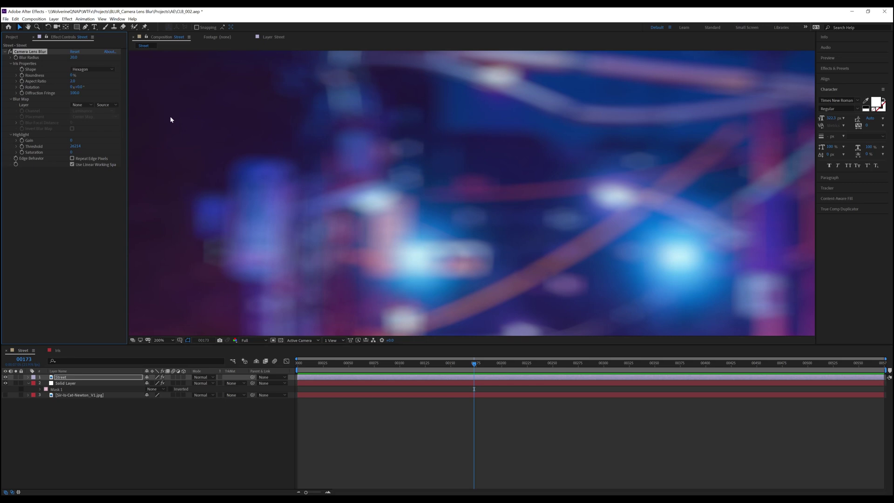
left_click(73, 81)
type("0")
key("Return")
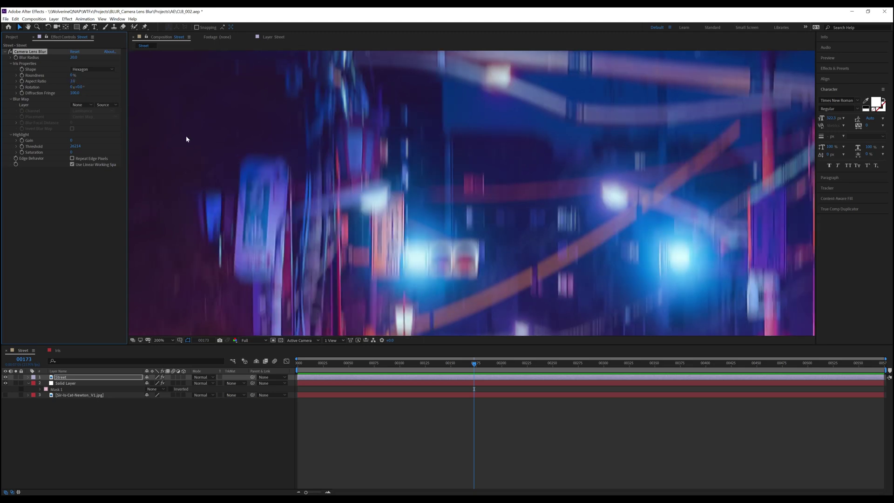
key("ctrl+z")
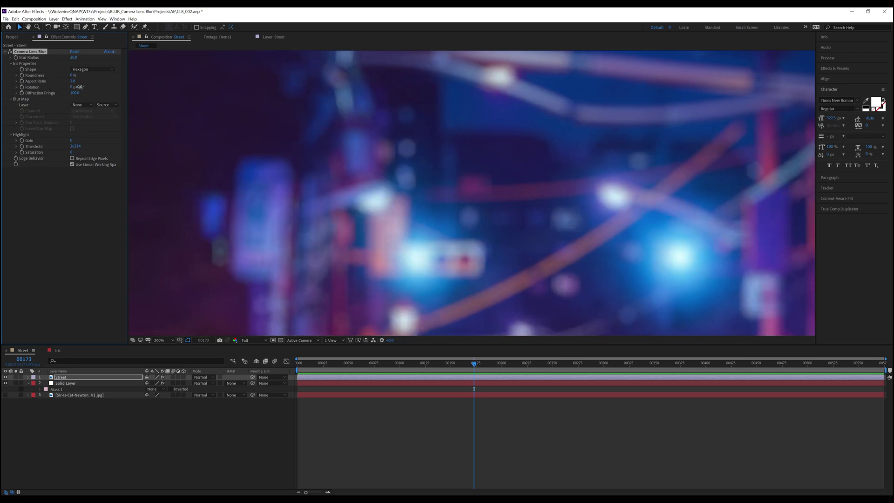
Test iris Rotation 24° and Diffraction Fringe 500, undoing each change.
left_click_drag(85, 87, 87, 87)
key("ctrl+z")
left_click_drag(75, 94, 75, 93)
left_click_drag(155, 96, 442, 110)
key("ctrl+z")
Fit the viewer, hide Street, and enable the Gradient Ramp on the visible Solid Layer.
left_click(160, 340)
left_click(169, 362)
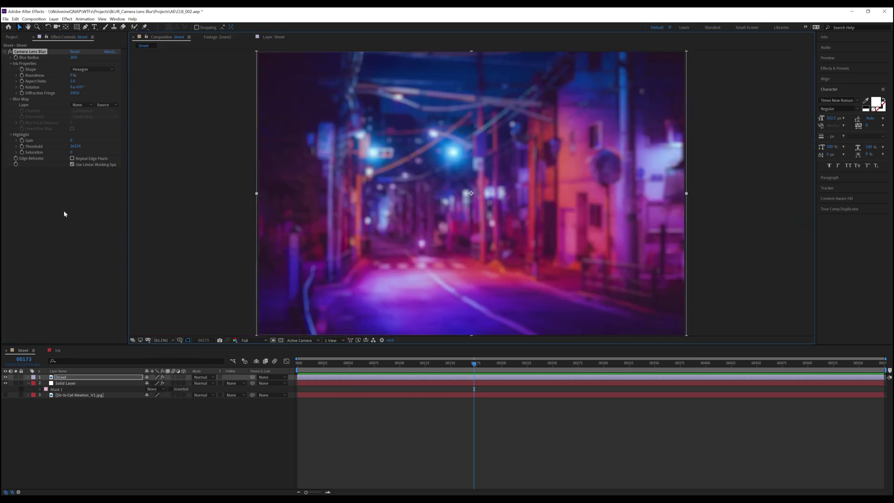
left_click(35, 107)
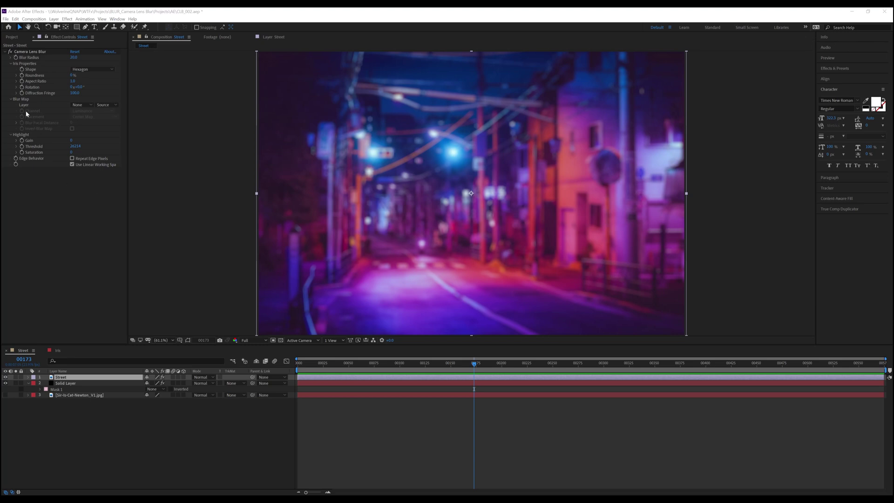
left_click(19, 223)
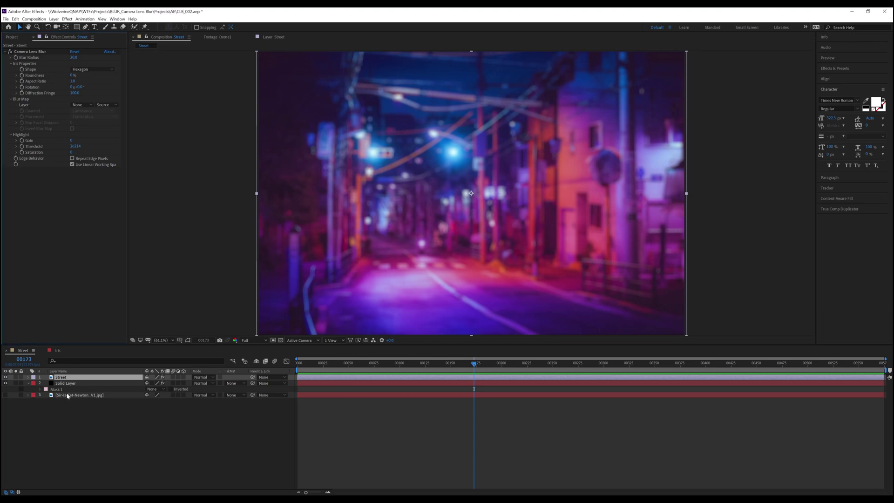
left_click(5, 377)
left_click(5, 382)
left_click(65, 383)
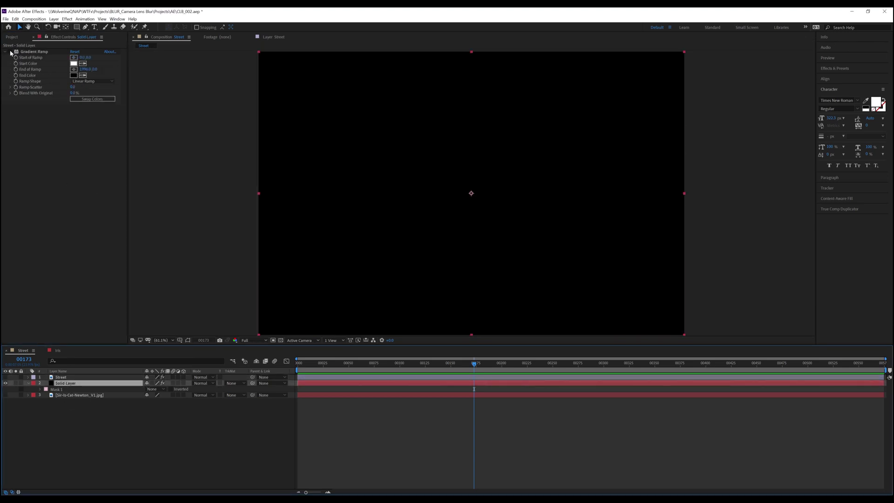
left_click(11, 52)
Reselect and show the Street layer, then set its Blur Map Layer to Solid Layer.
left_click(75, 377)
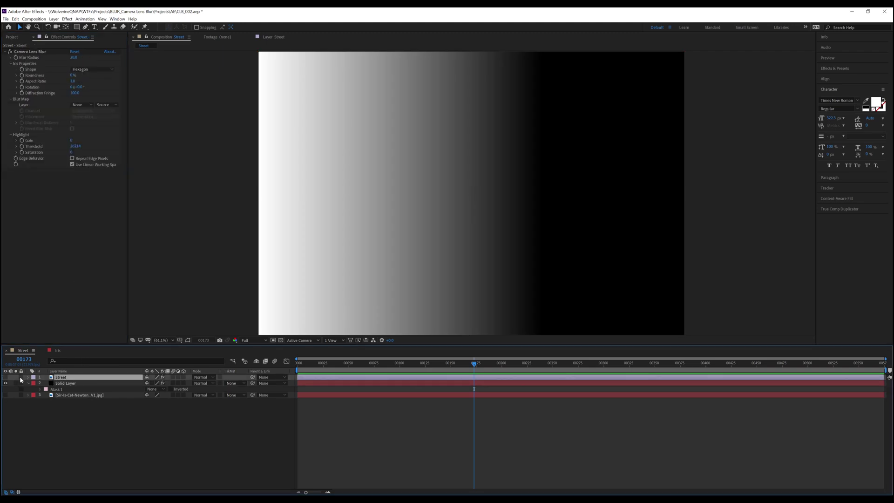
left_click(5, 377)
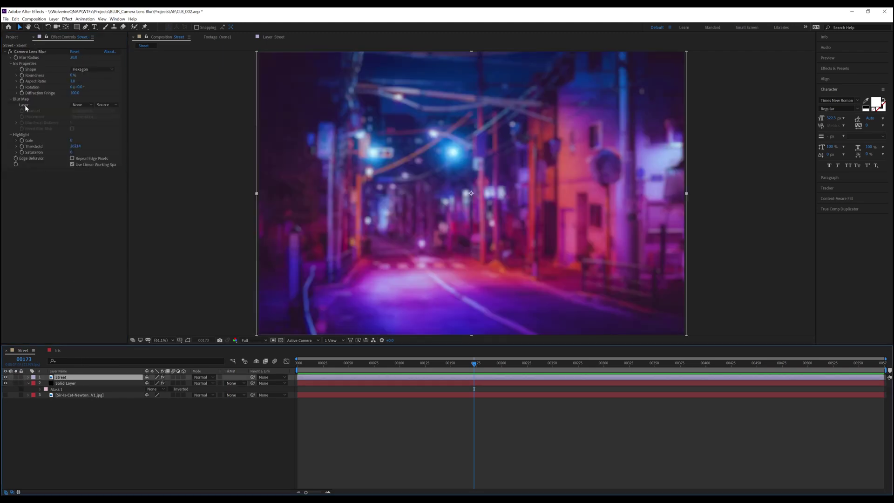
left_click(87, 105)
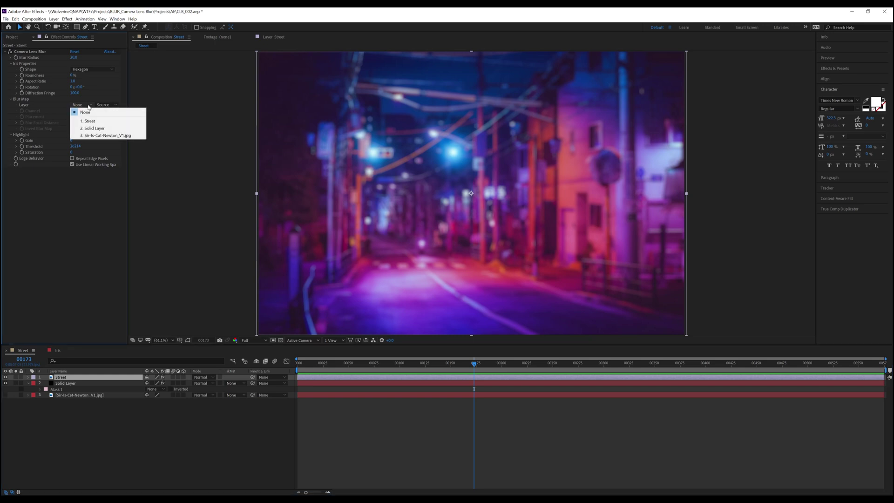
left_click(104, 129)
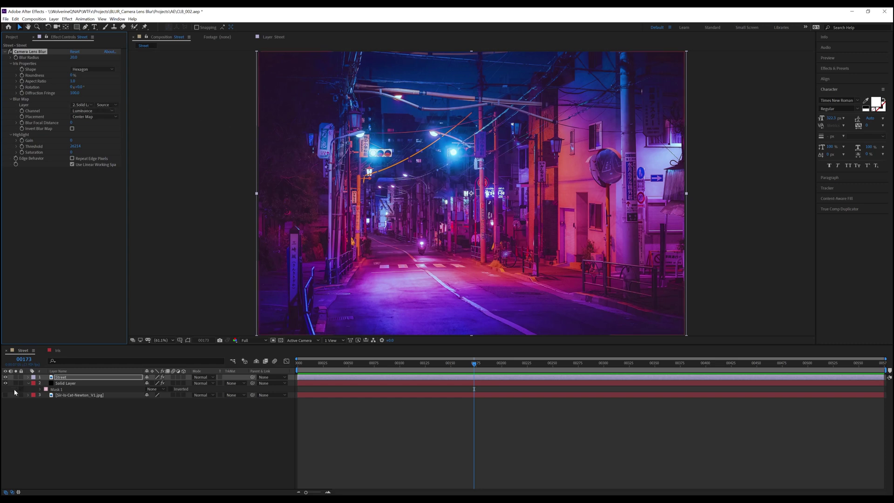
Enable the Solid Layer's Gradient Ramp and set the Street's blur map source to Effects & Masks.
left_click(65, 383)
left_click(5, 377)
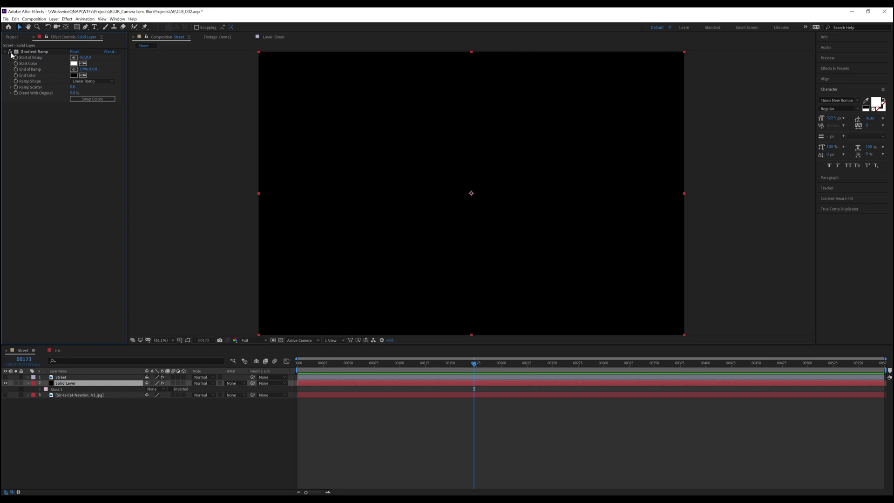
left_click(10, 52)
left_click(5, 377)
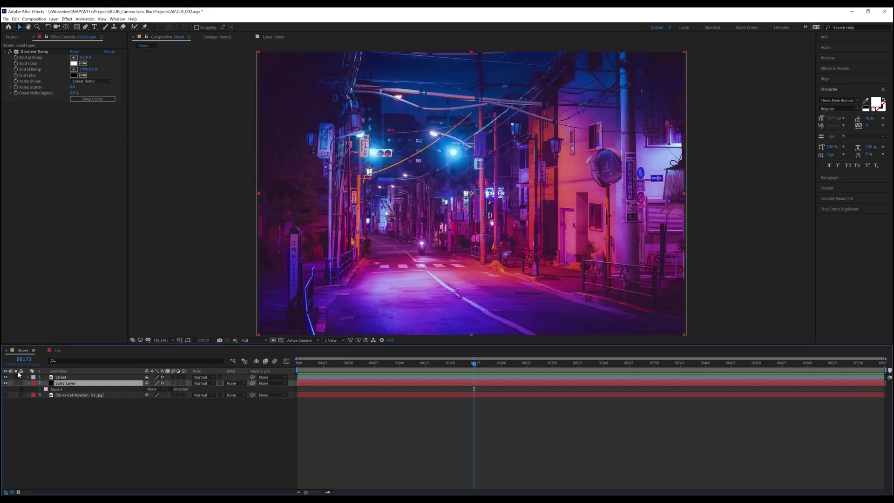
left_click(58, 378)
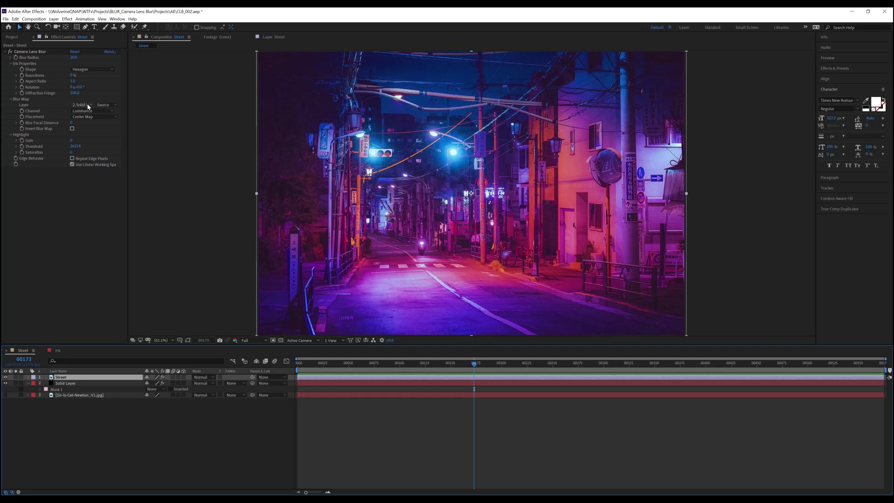
left_click(116, 106)
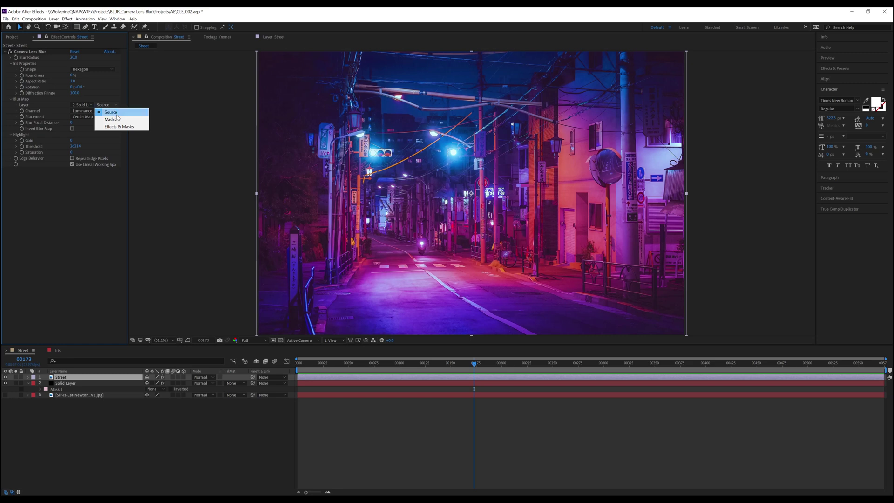
left_click(118, 126)
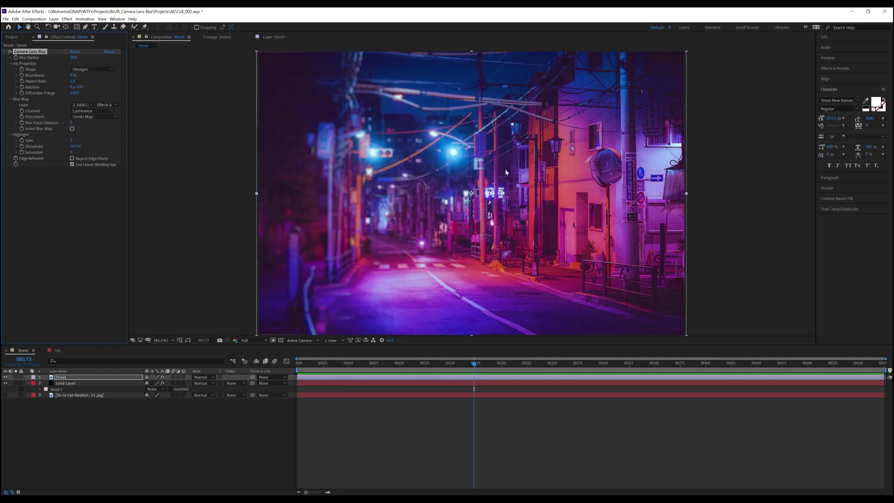
Toggle the Street layer to compare the gradient map with the blurred street, checking Blur Map Channel options.
left_click(6, 377)
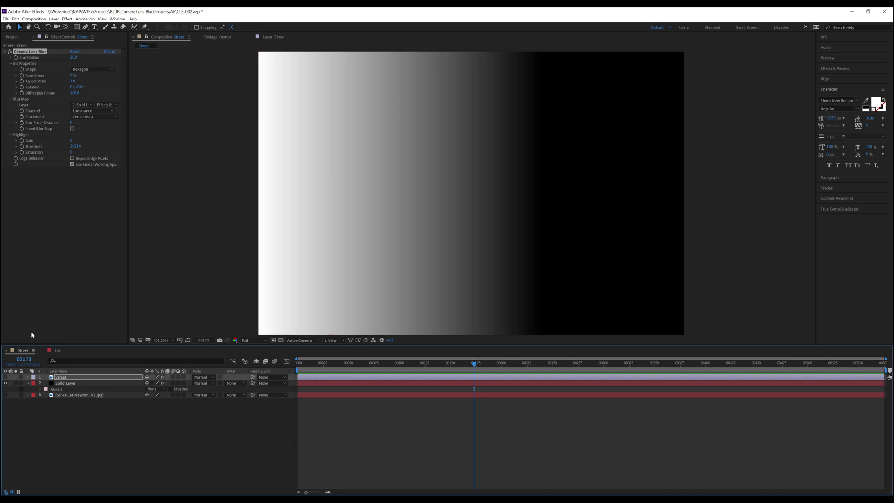
left_click(6, 378)
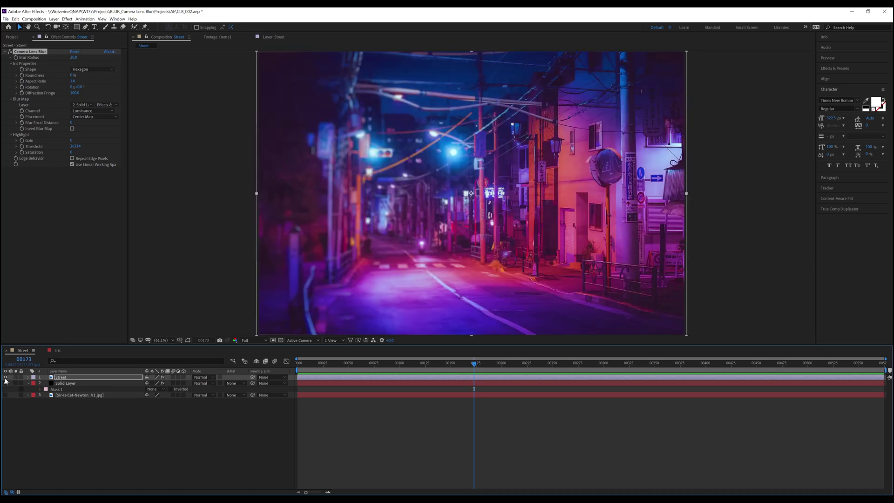
left_click(98, 113)
left_click(99, 115)
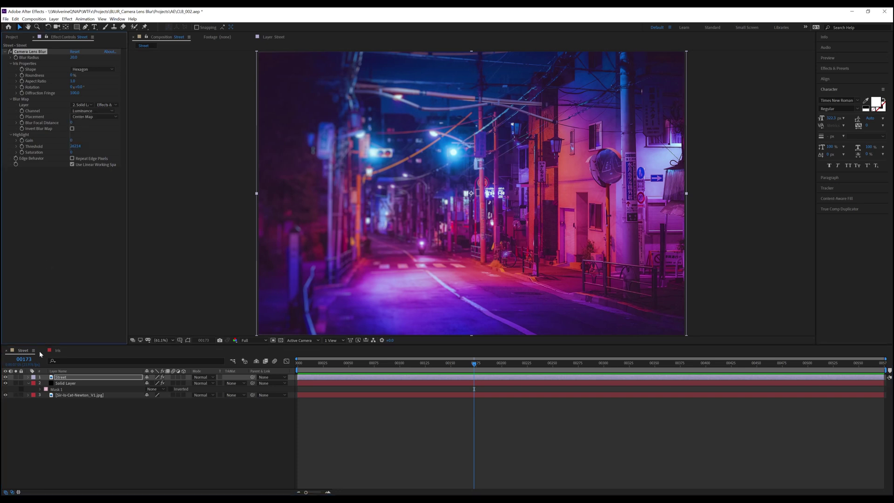
left_click(16, 394)
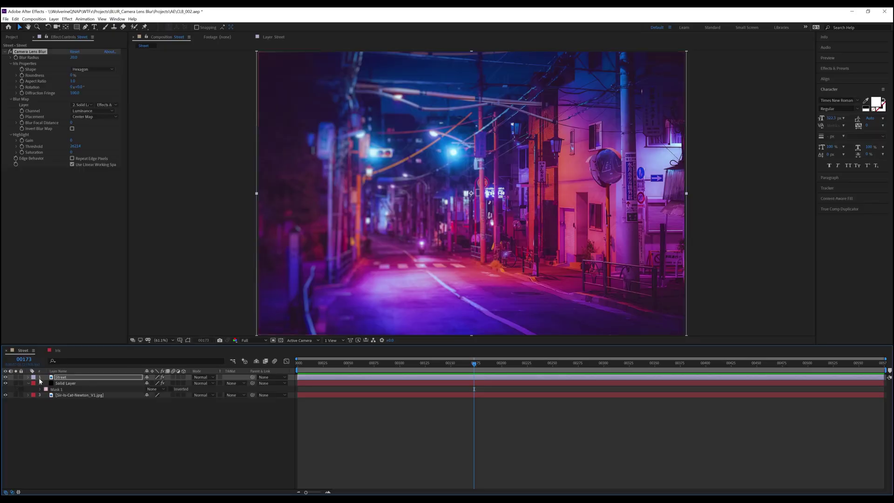
Set the Street's Blur Map Layer to 3. Sir-Is-Cat-Newton_V1.jpg.
left_click(56, 377)
left_click(93, 112)
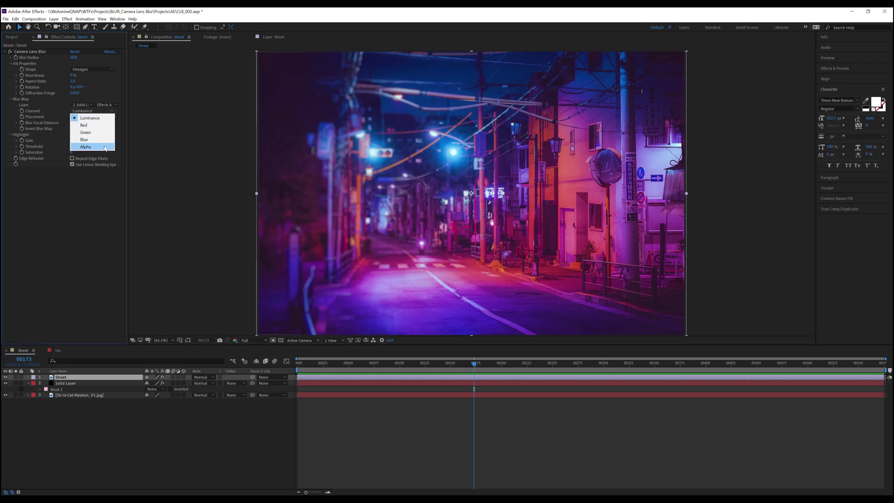
left_click(81, 105)
left_click(84, 135)
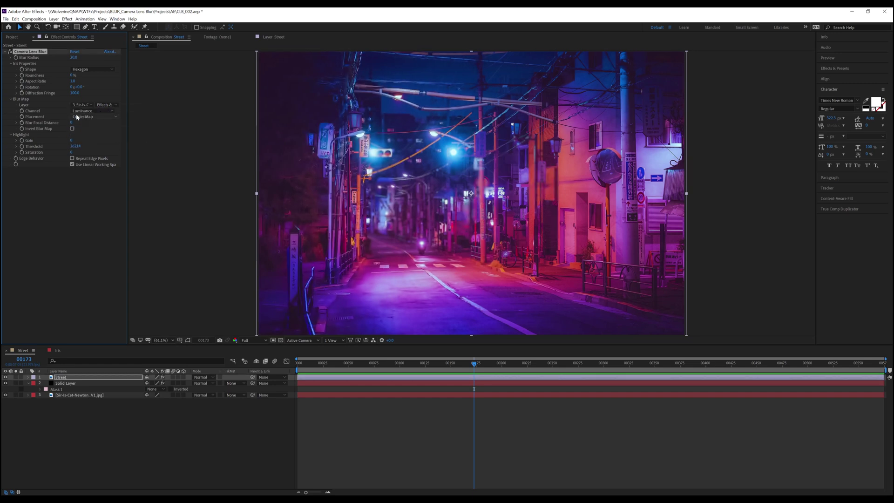
Set the blur map Placement to Stretch Map to Fit.
left_click(84, 118)
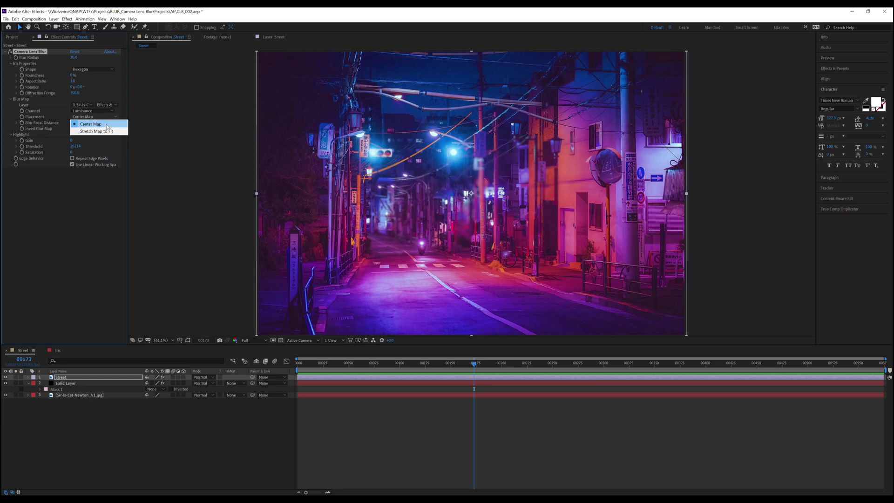
left_click(112, 124)
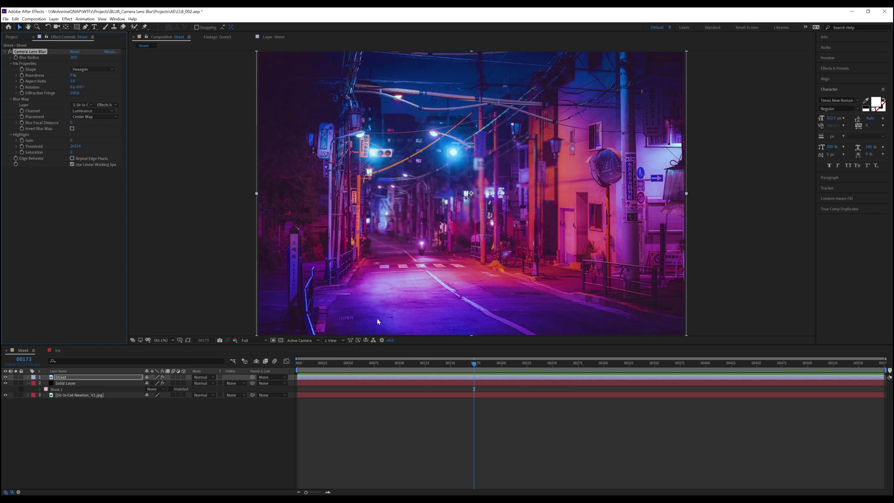
left_click(112, 111)
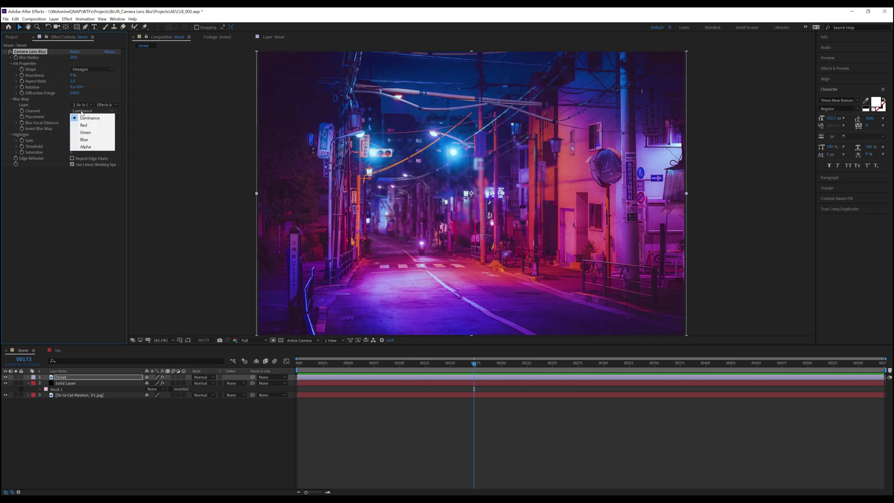
left_click(115, 117)
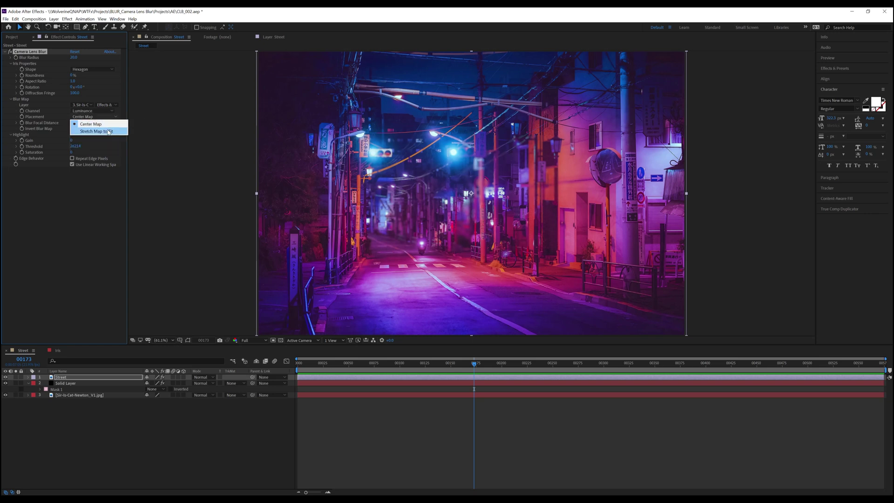
left_click(93, 125)
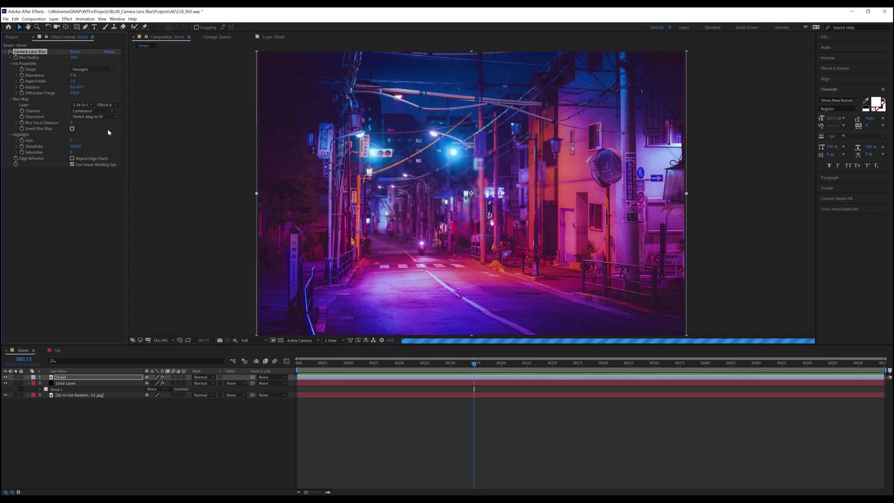
left_click(633, 96)
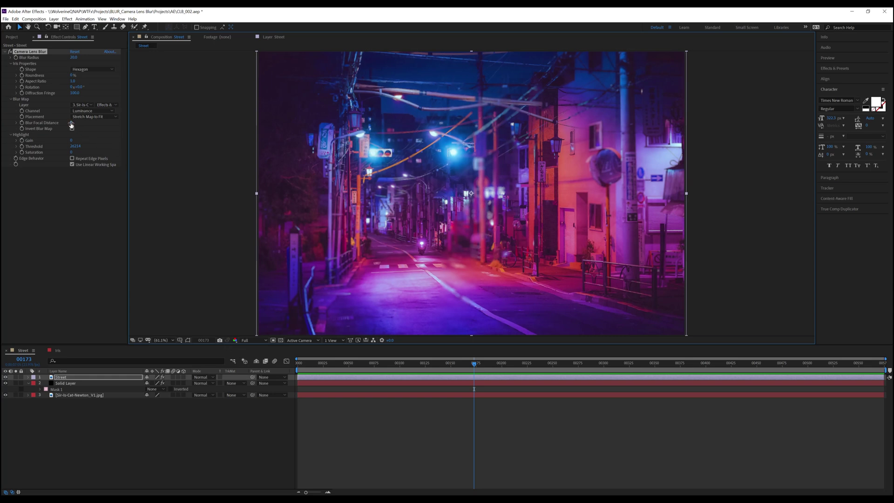
left_click_drag(71, 123, 135, 122)
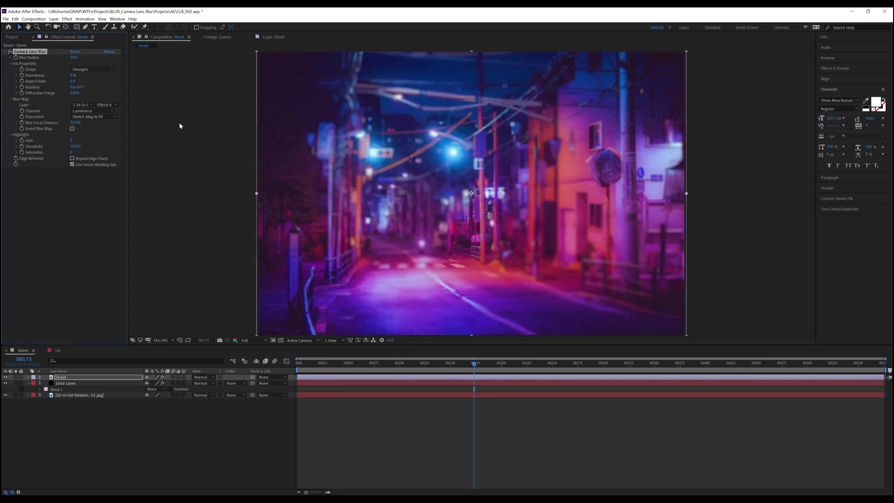
left_click(227, 342)
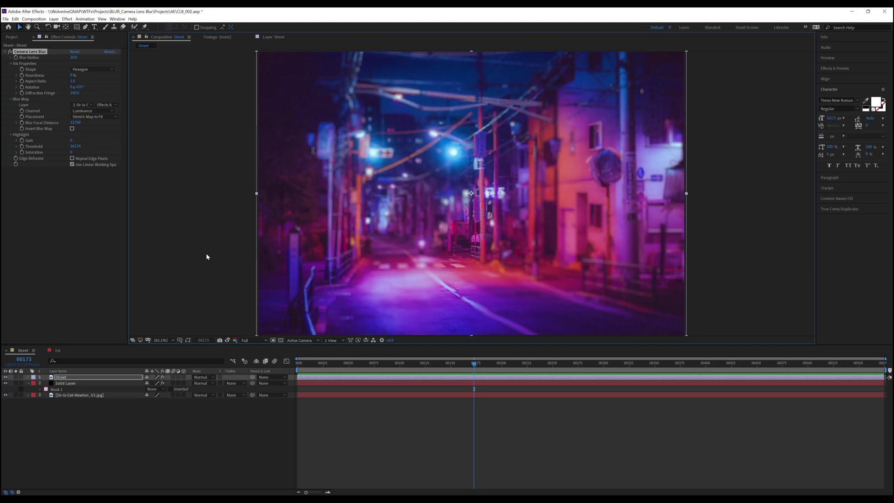
key("ctrl+z")
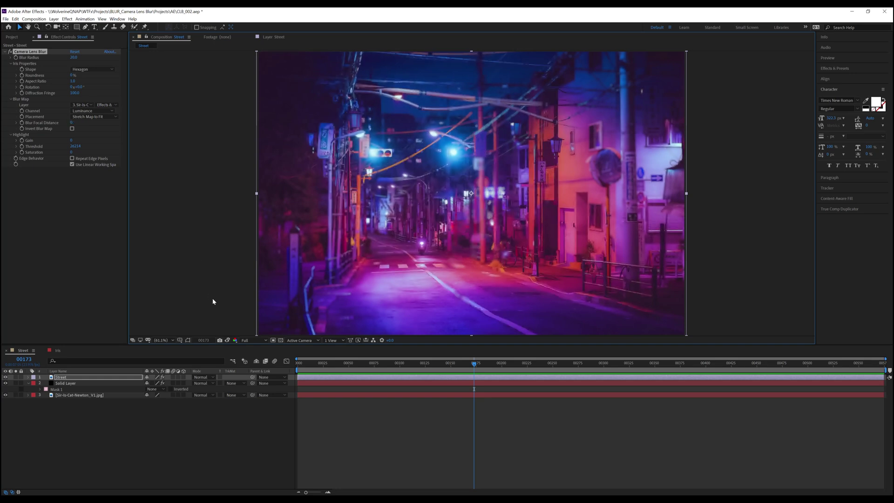
left_click(227, 342)
left_click(227, 342)
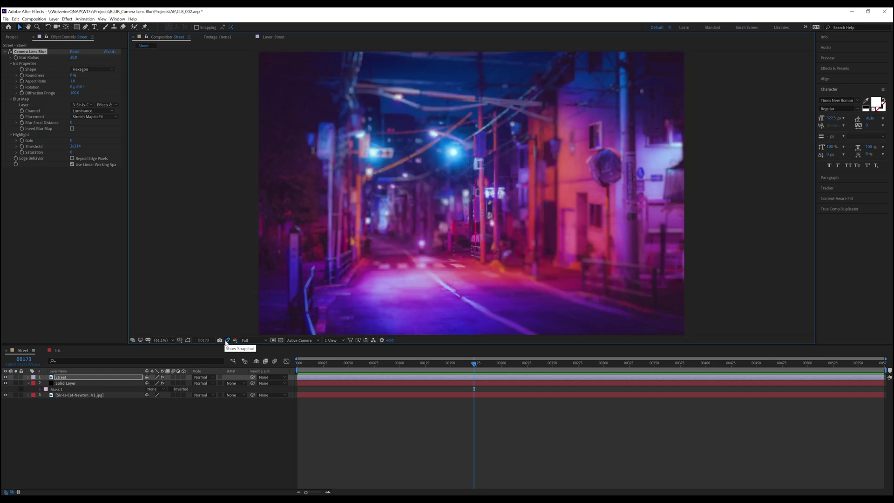
left_click(227, 342)
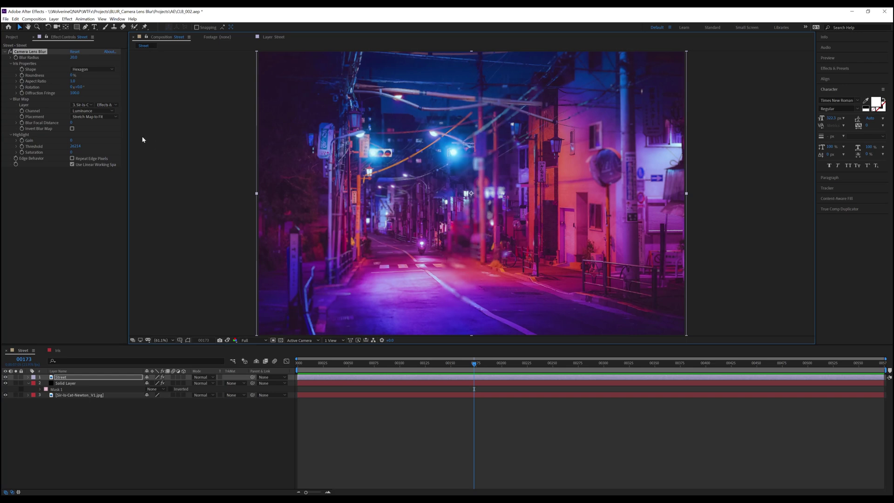
Use 2. Solid Layer with Effects & Masks as blur map, focal distance 11141, then hide Street.
left_click(83, 105)
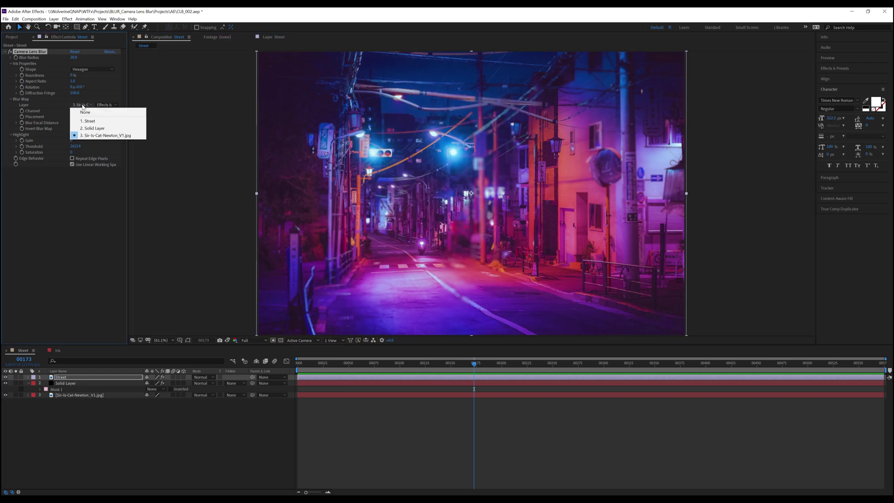
left_click(90, 128)
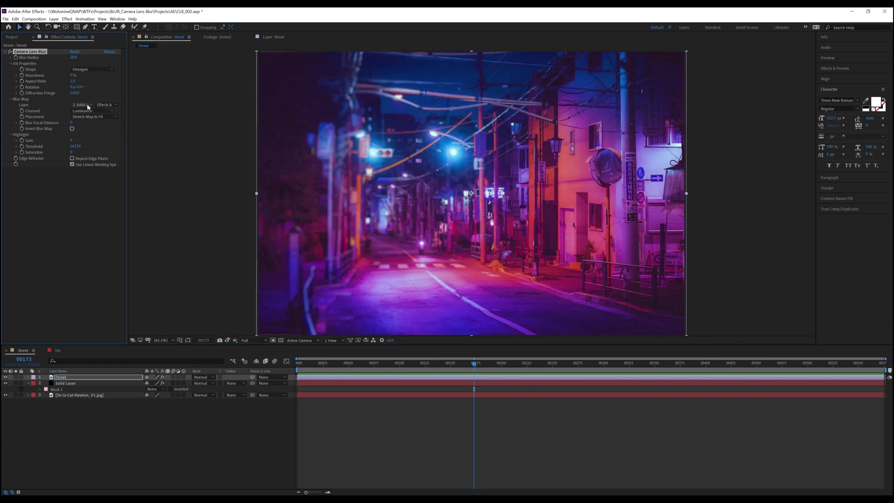
left_click(103, 105)
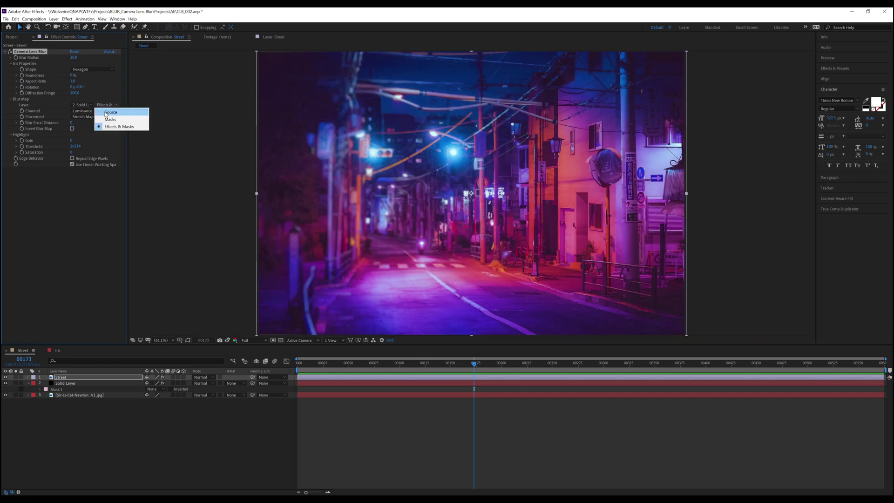
left_click(107, 125)
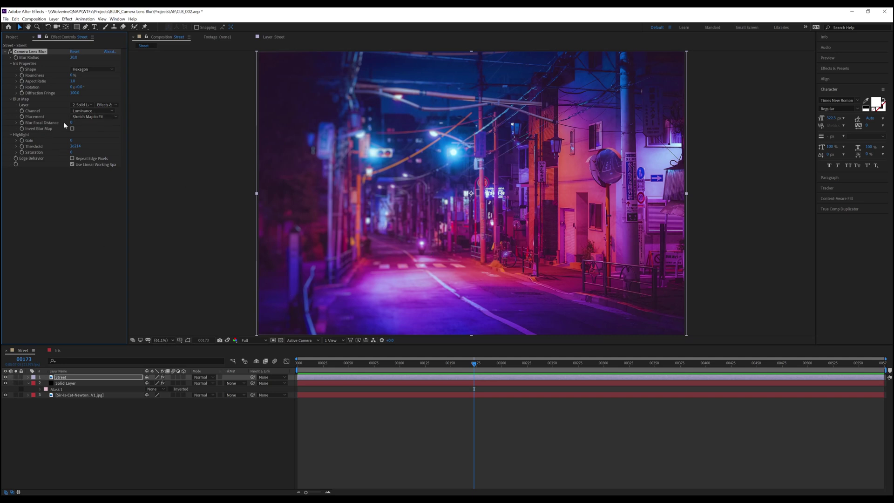
left_click_drag(72, 123, 90, 124)
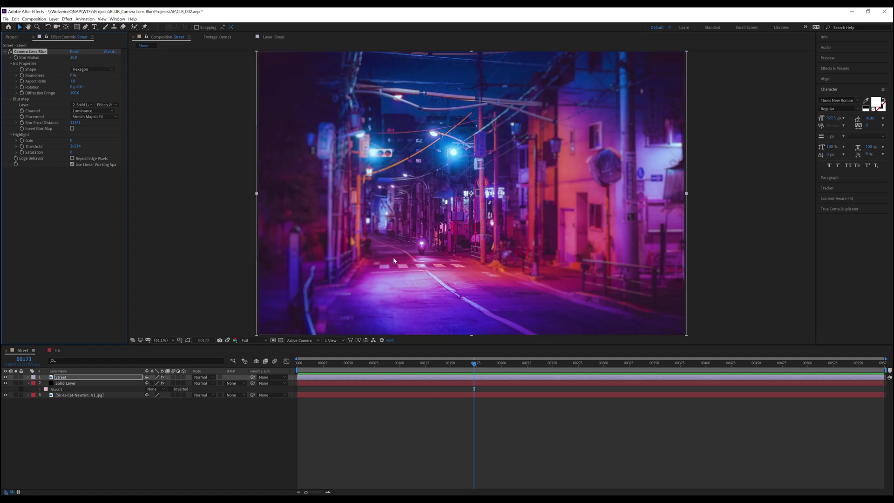
left_click(6, 377)
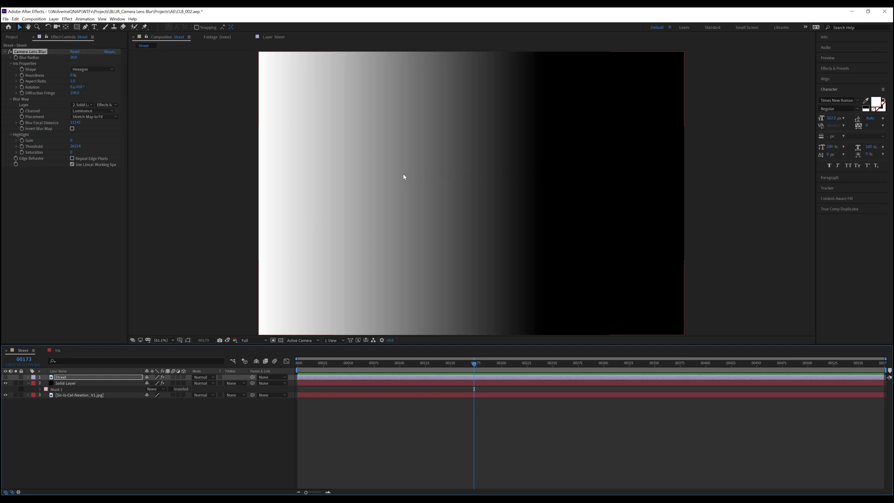
Show Street, raise focal distance to 32440, toggle Invert Blur Map, then set Blur Map Layer to None.
left_click(5, 377)
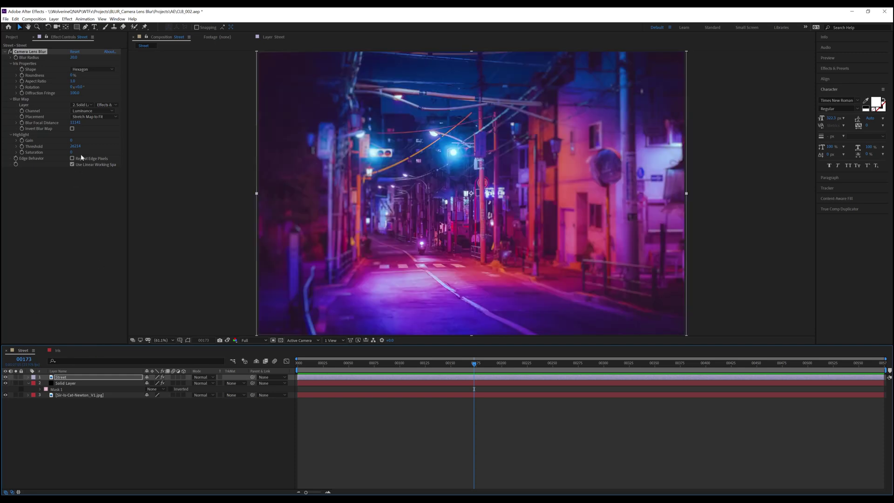
left_click_drag(75, 122, 152, 125)
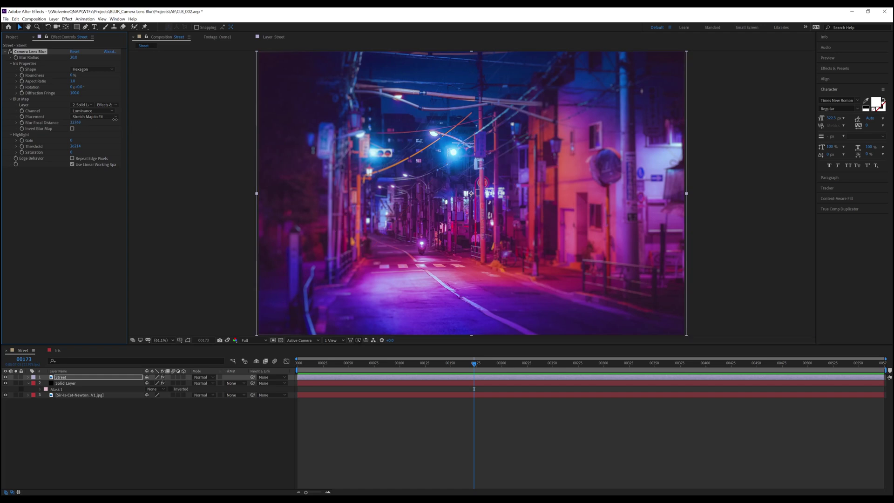
left_click(72, 130)
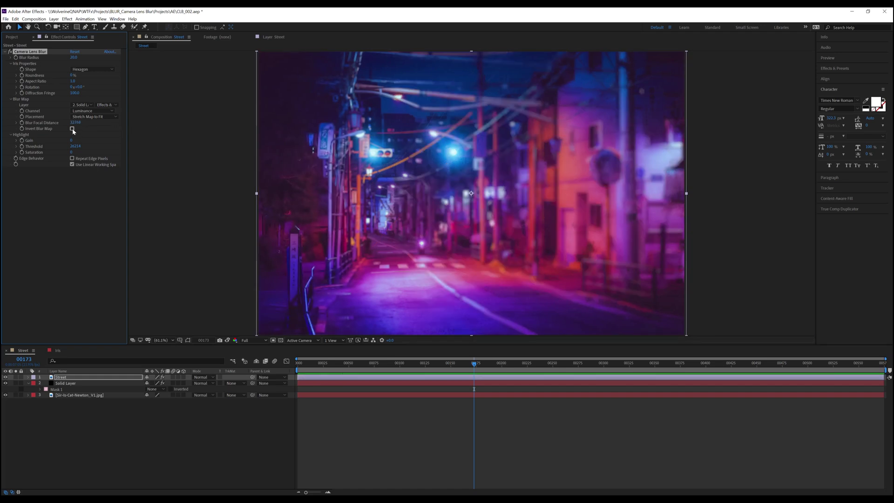
left_click(72, 129)
left_click(88, 105)
left_click(83, 110)
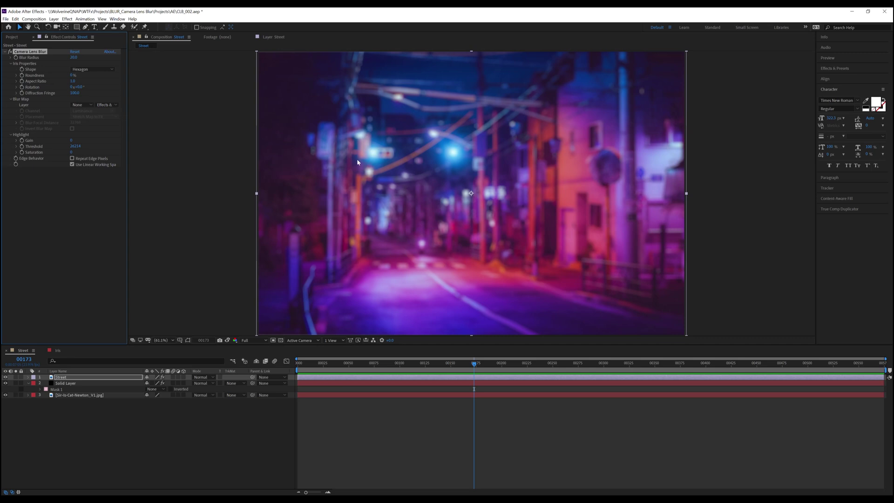
Raise highlight Threshold to 32768, set Gain to 100, and enable Use Linear Working Space.
scroll(357, 161, "up", 4)
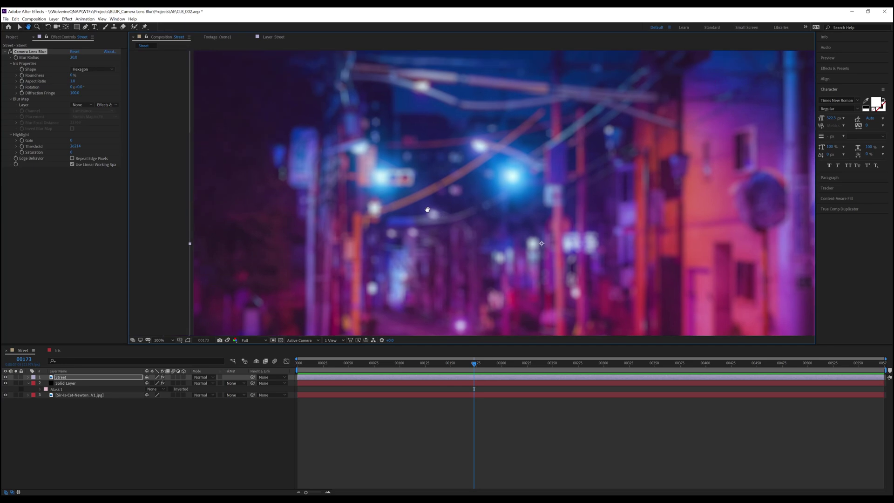
left_click_drag(75, 146, 142, 147)
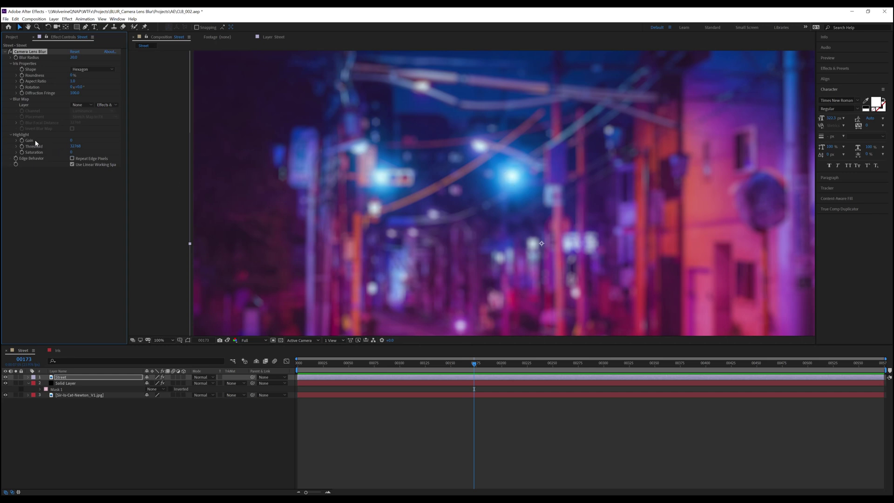
left_click(72, 140)
type("100")
key("Return")
left_click(72, 163)
Lower the highlight Threshold to 328 so more street lights bloom.
mouse_move(74, 146)
left_mouse_down()
mouse_move(48, 147)
mouse_move(72, 142)
left_mouse_up()
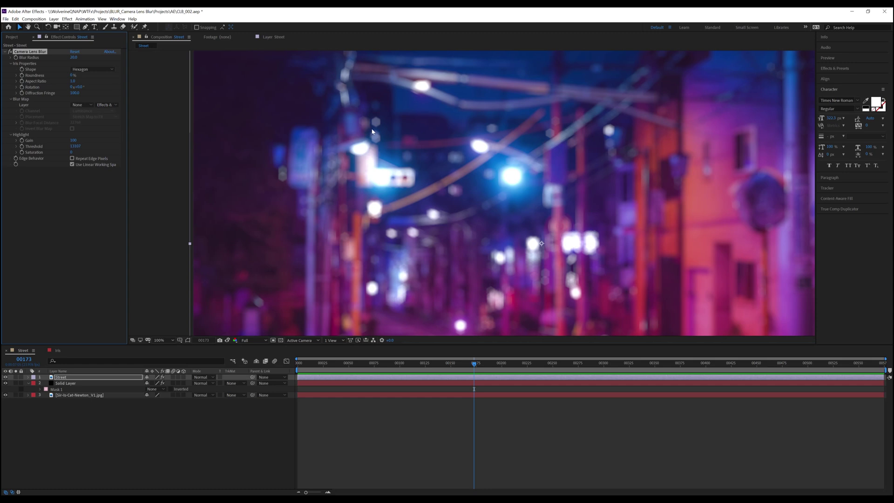
left_click(75, 146)
type("328")
key("Return")
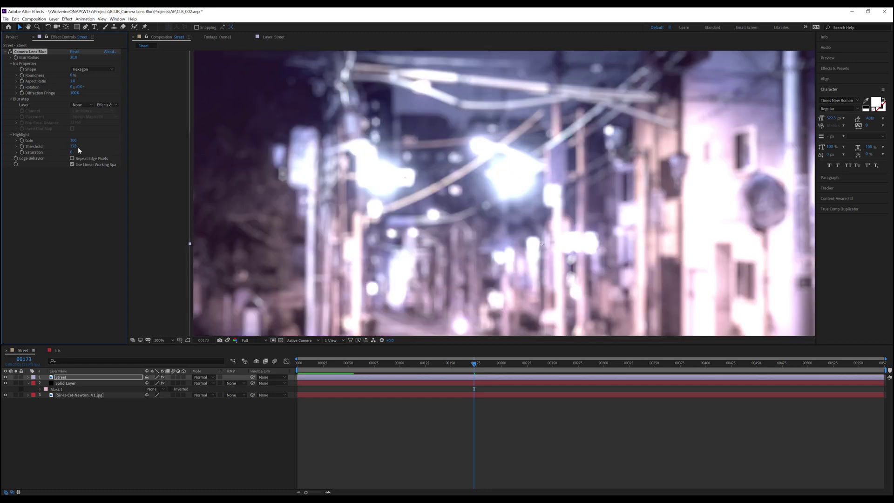
Set highlight Threshold to 0, fit the viewer, and raise highlight Saturation to 100.
left_click(75, 147)
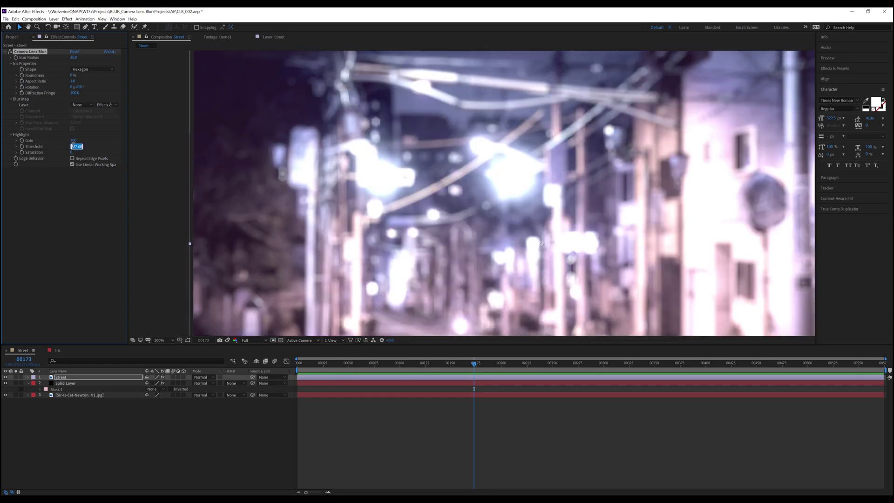
type("0")
key("Return")
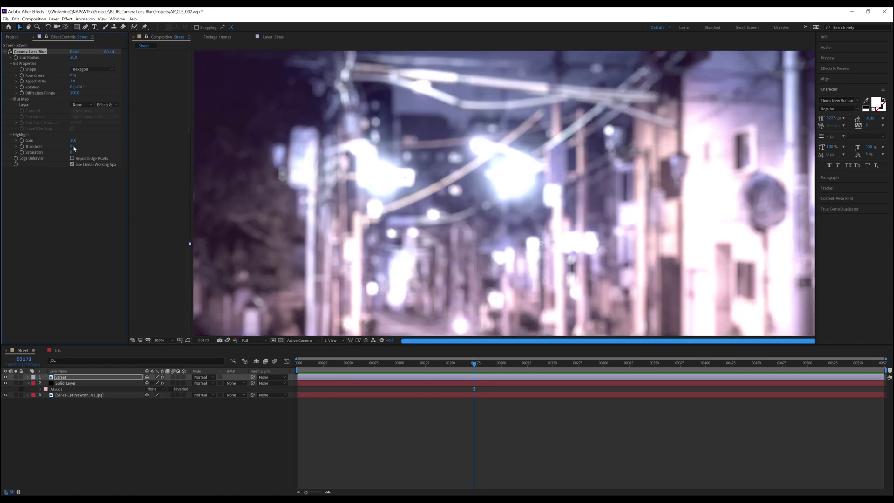
left_click(168, 340)
left_click(169, 350)
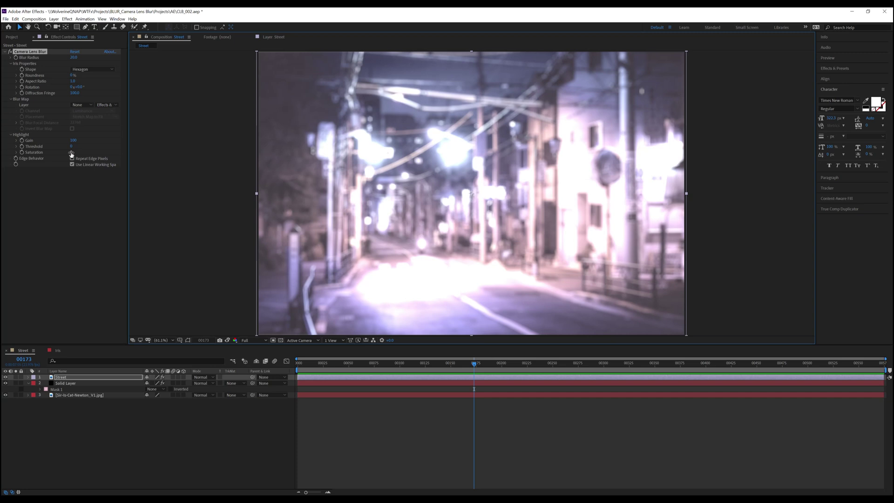
left_click_drag(71, 154, 194, 155)
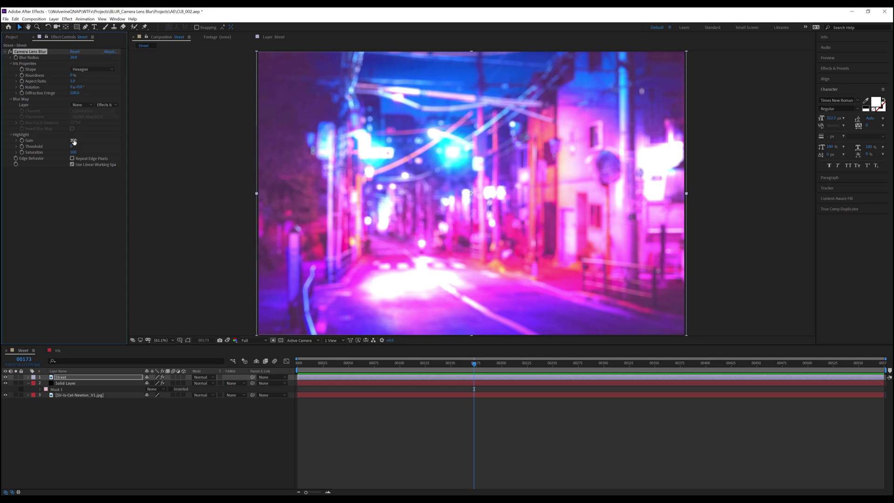
At 100% view, try a highlight Gain of 0, then undo it back to 100.
key("slash")
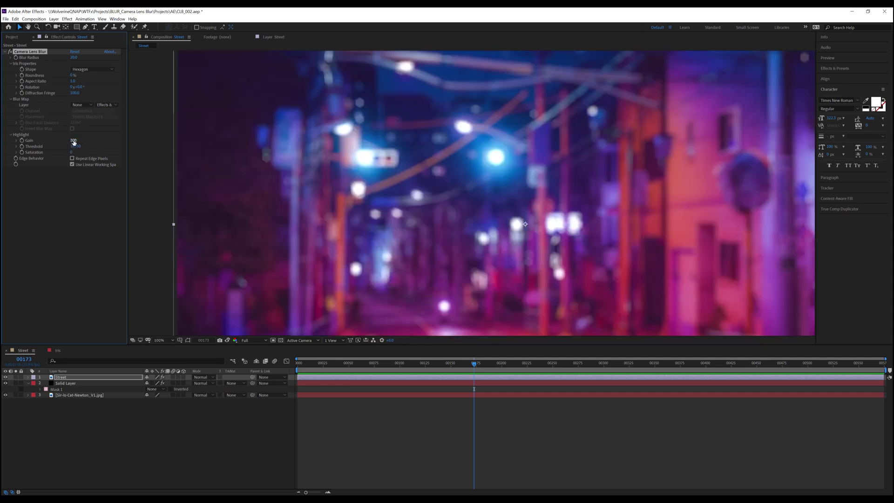
type("0")
key("Return")
key("ctrl+z")
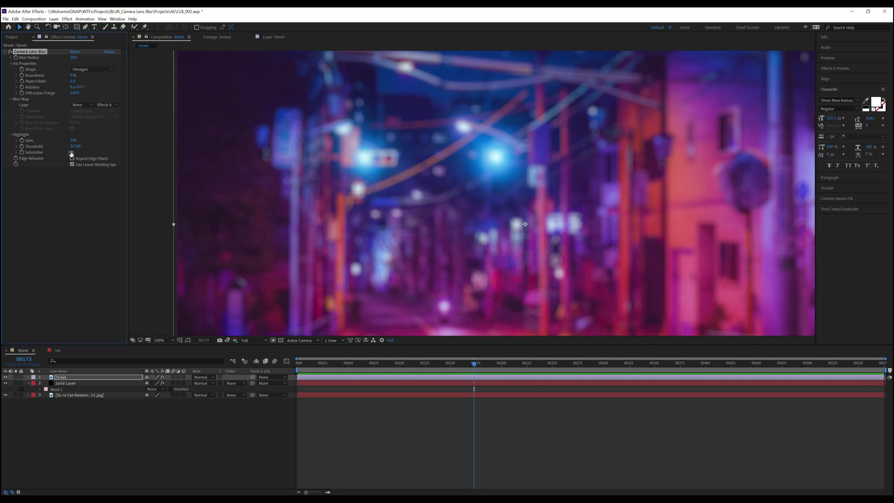
Vary highlight Saturation, raising it to 100, dropping it to 0, then raising it to 100 again.
left_click_drag(71, 153, 556, 156)
mouse_move(75, 154)
left_mouse_down()
mouse_move(65, 148)
mouse_move(84, 147)
left_mouse_up()
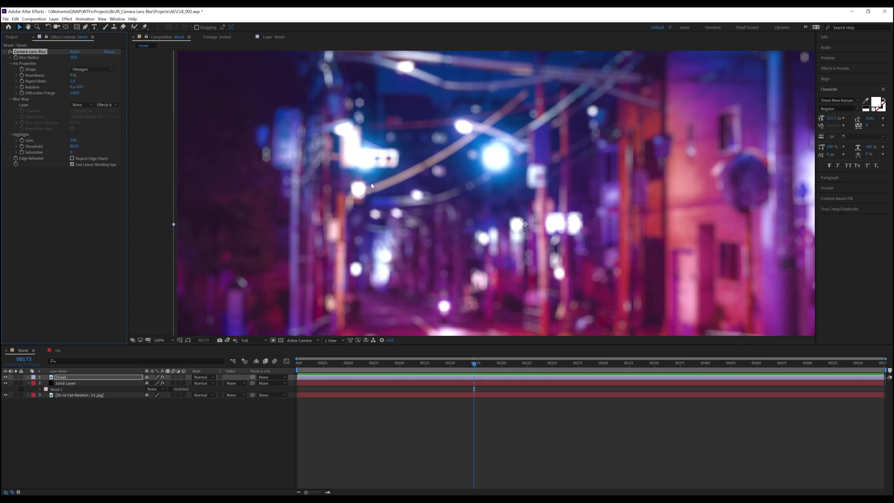
left_click_drag(71, 152, 190, 154)
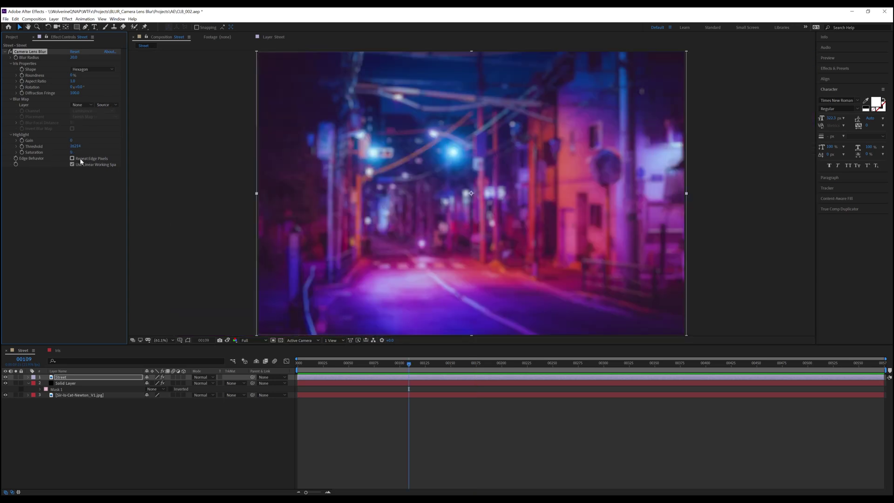
Set Blur Radius to 100 and briefly hide the Street layer to see the gradient.
left_click(74, 57)
type("100")
key("Return")
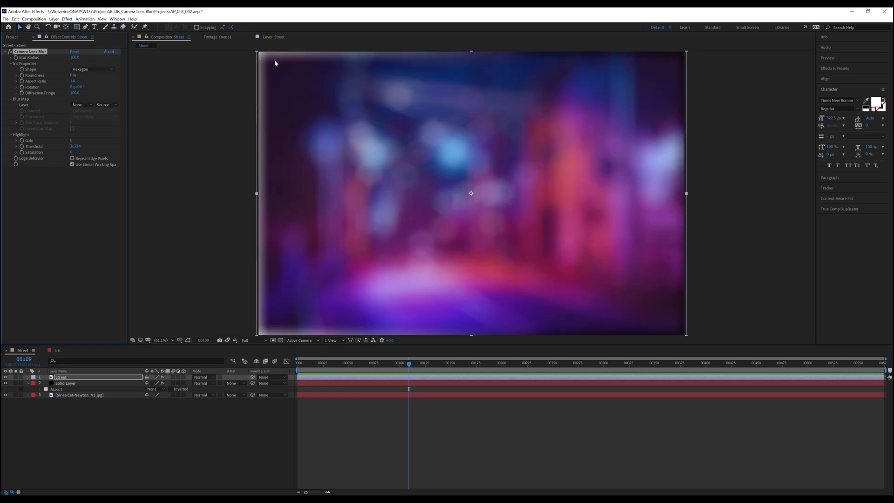
left_click(5, 377)
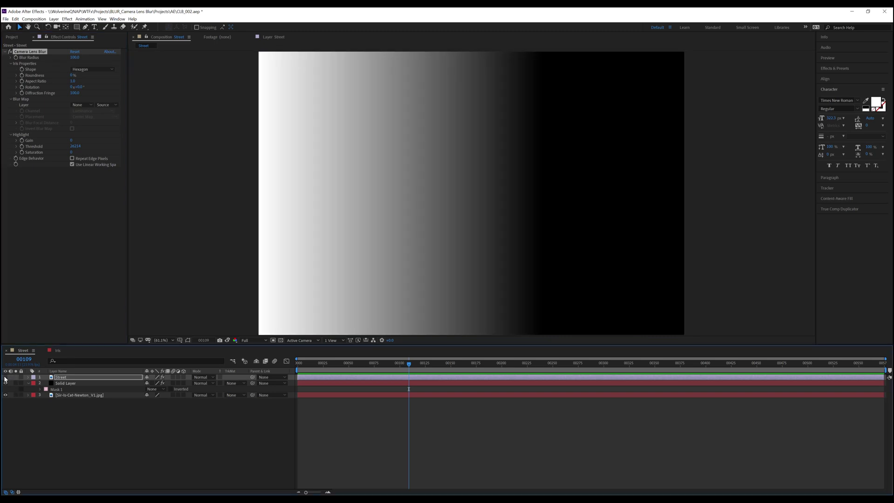
left_click(5, 377)
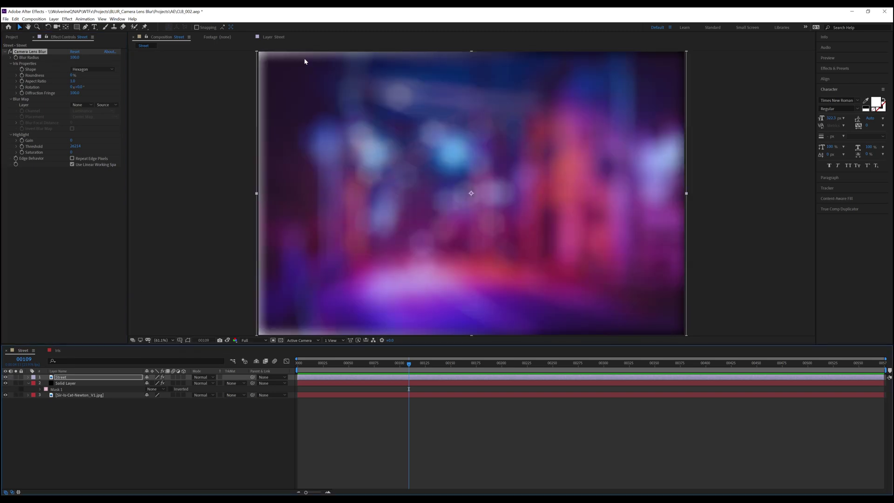
Turn on Repeat Edge Pixels, comparing the frame edges with it on and off.
left_click(73, 158)
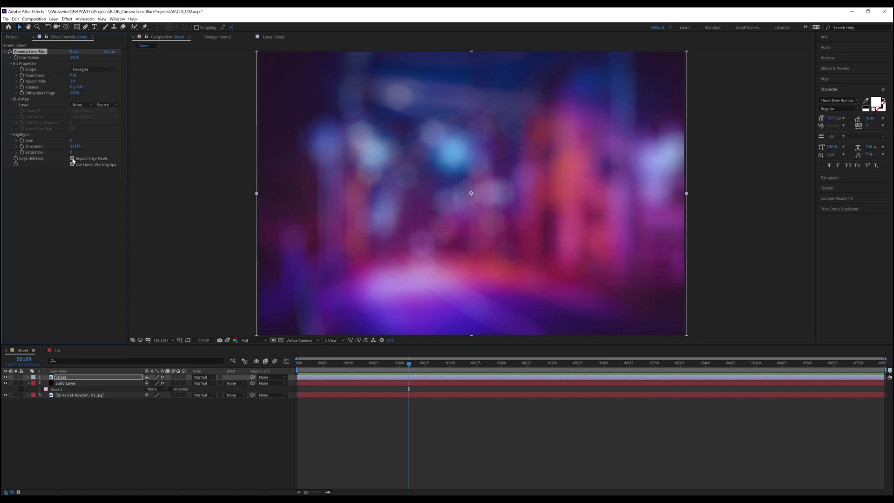
left_click(72, 159)
left_click(73, 158)
left_click(73, 158)
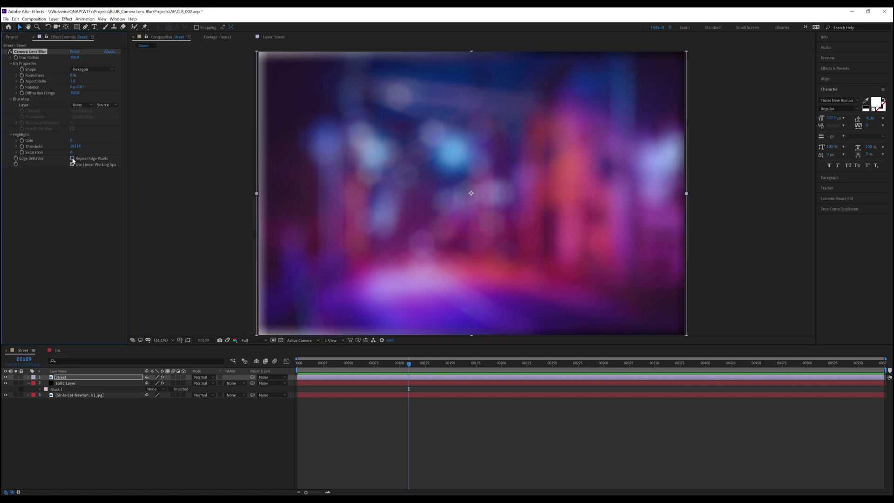
left_click(72, 158)
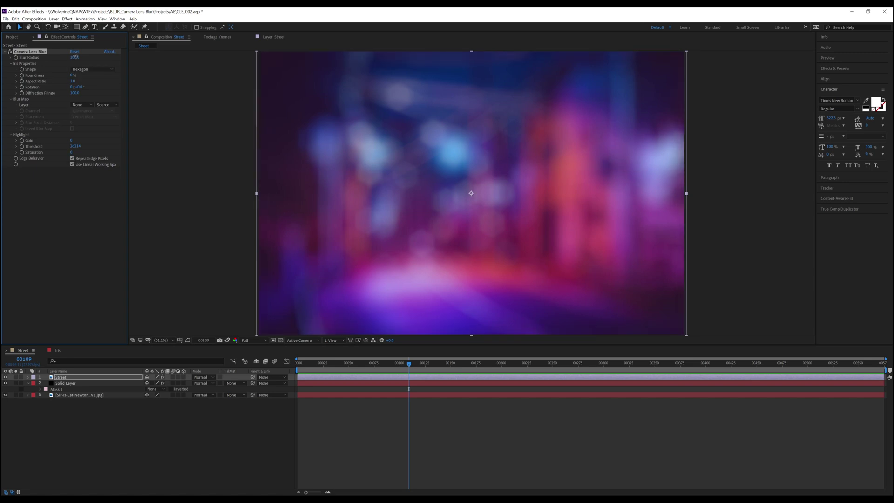
Bring the Blur Radius back down to 20.
left_click(74, 57)
type("20")
key("Return")
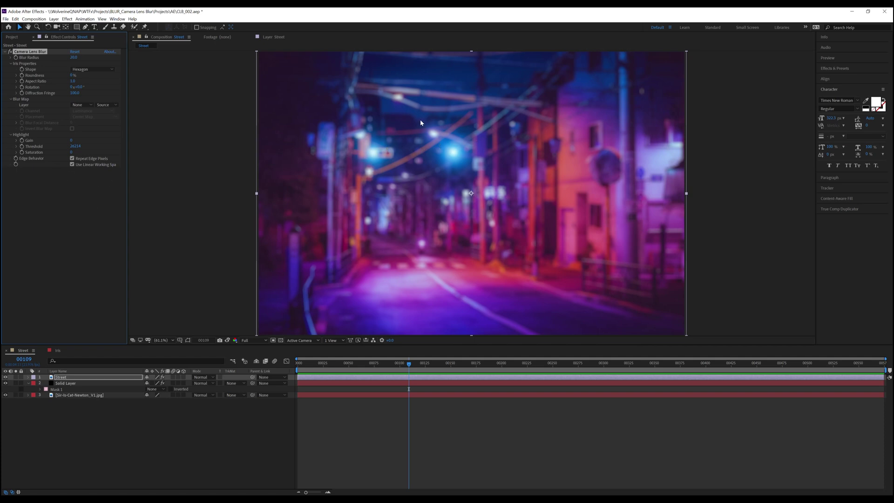
key("slash")
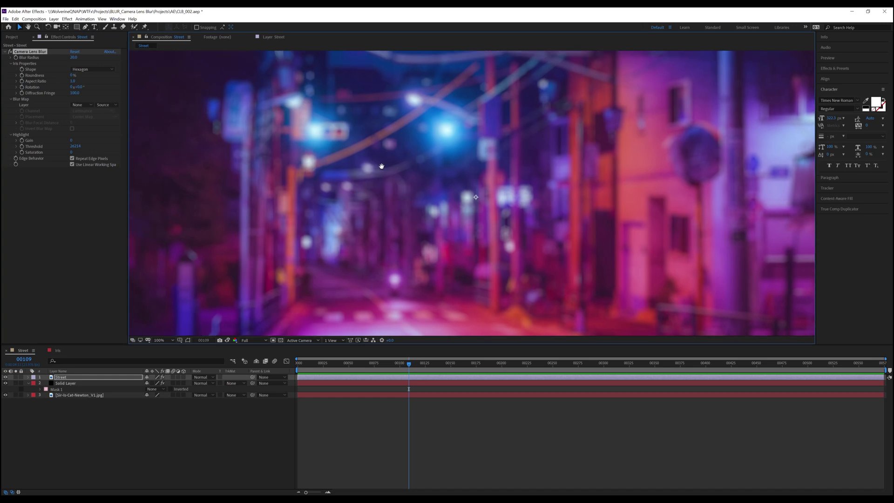
left_click_drag(381, 167, 447, 213)
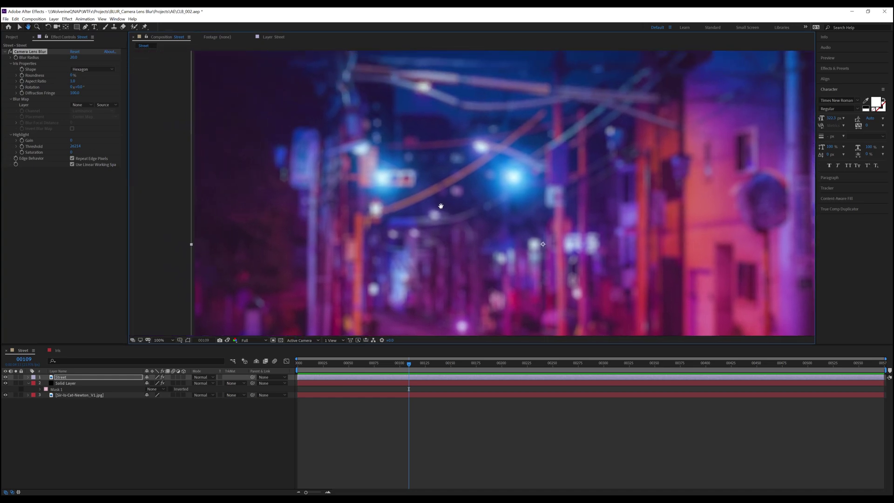
left_click(72, 165)
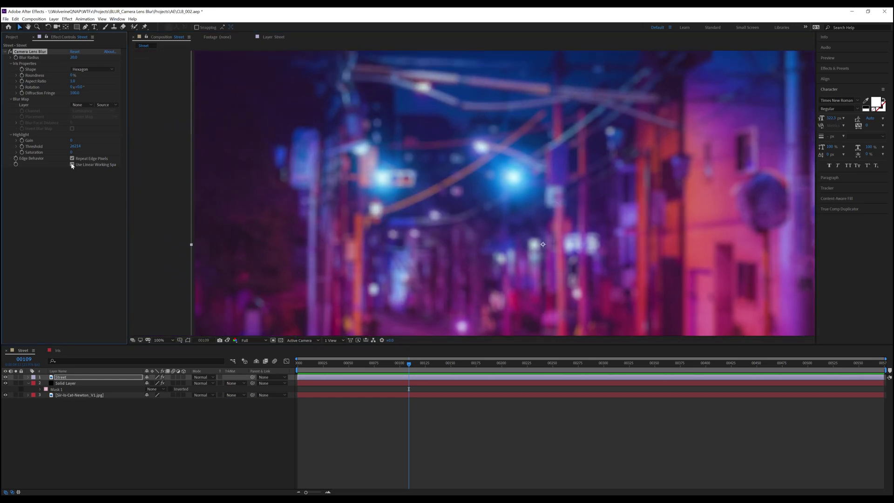
left_click(72, 165)
left_click(72, 165)
left_click(73, 165)
left_click(72, 165)
left_click(72, 165)
left_click(72, 165)
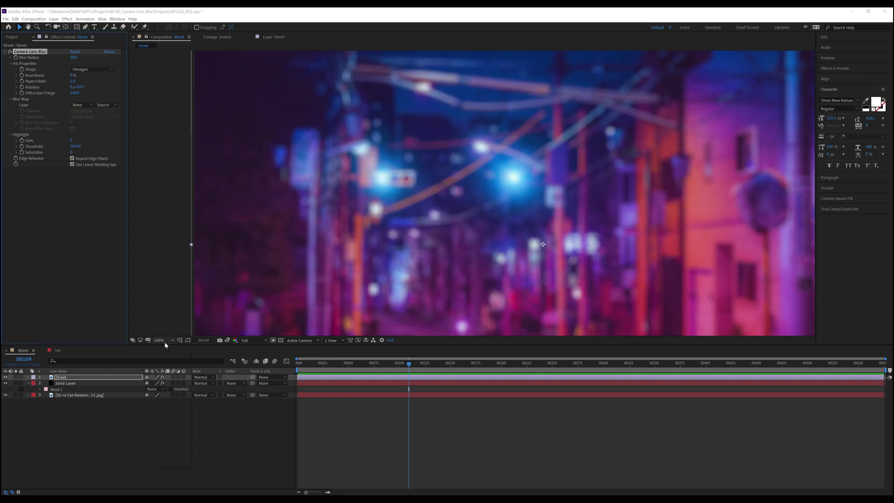
left_click(163, 326)
key("shift+slash")
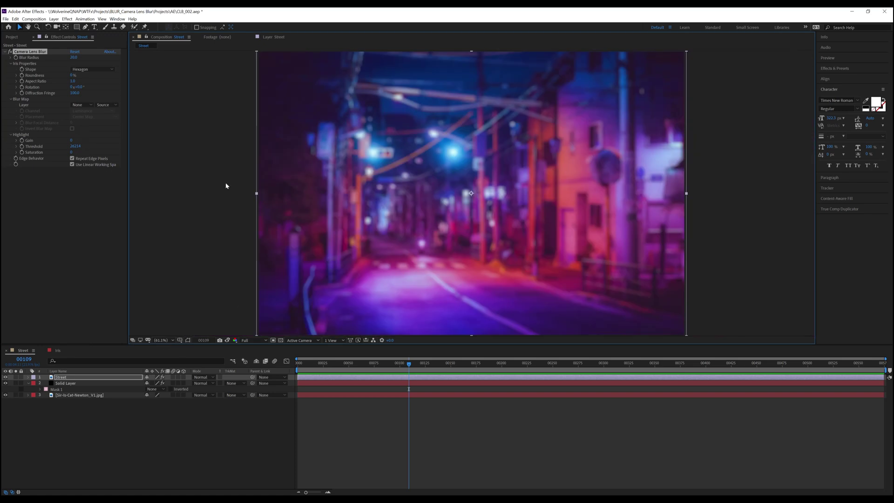